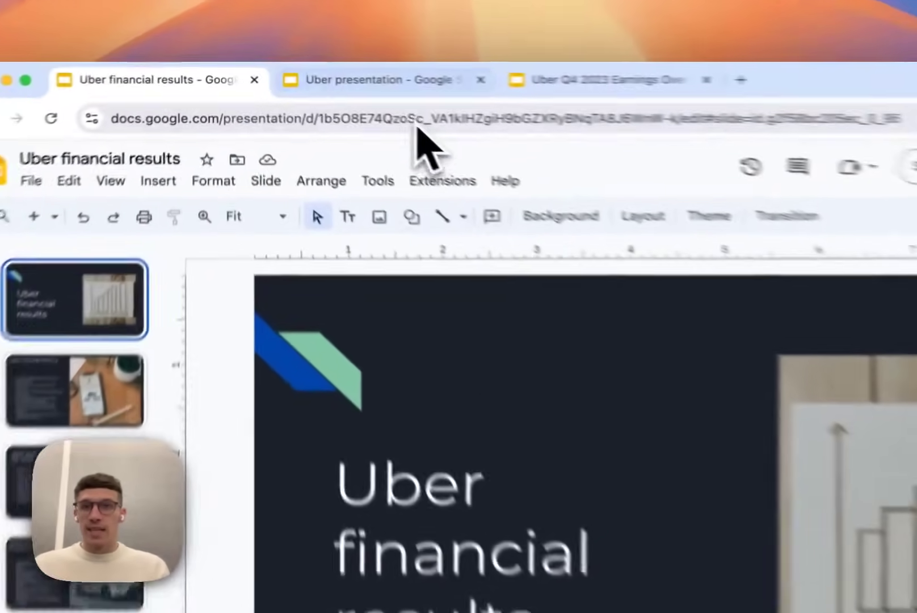
Step: Switch to the browser tab holding the other Uber presentation
{"action": "left_click", "coordinate": [392, 82]}
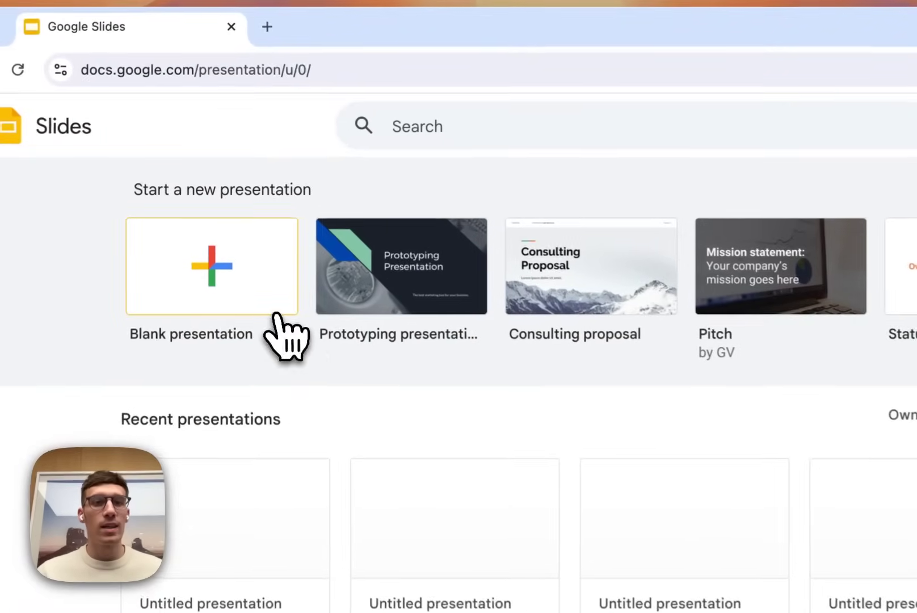
Step: Create a blank presentation, dismiss the themes list, and bring up the Gemini side panel
{"action": "left_click", "coordinate": [241, 218]}
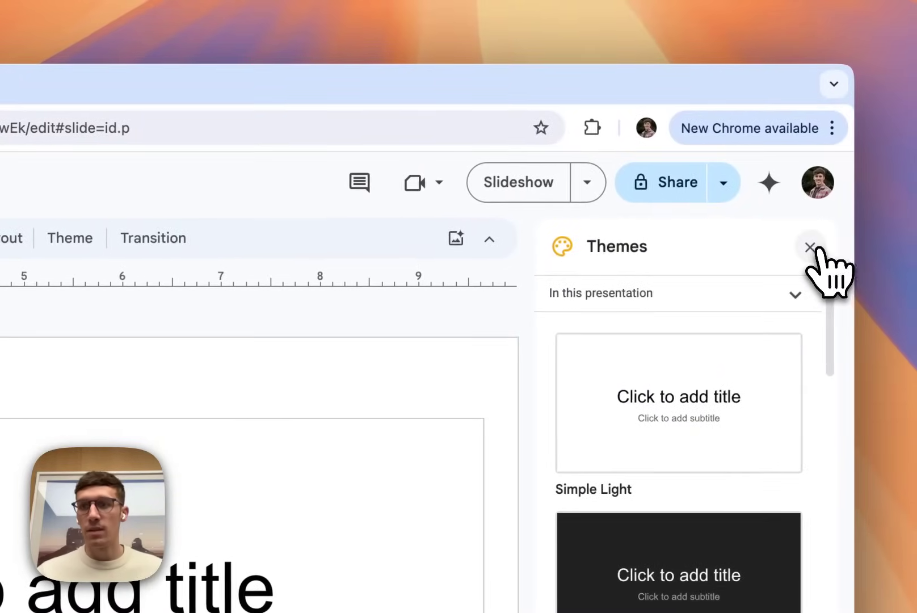
{"action": "left_click", "coordinate": [811, 248]}
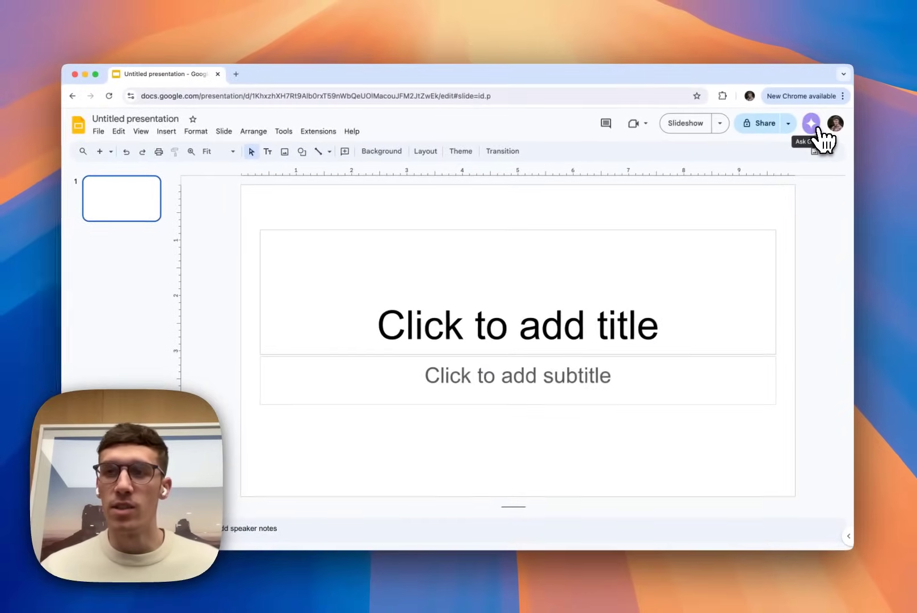
{"action": "left_click", "coordinate": [816, 126]}
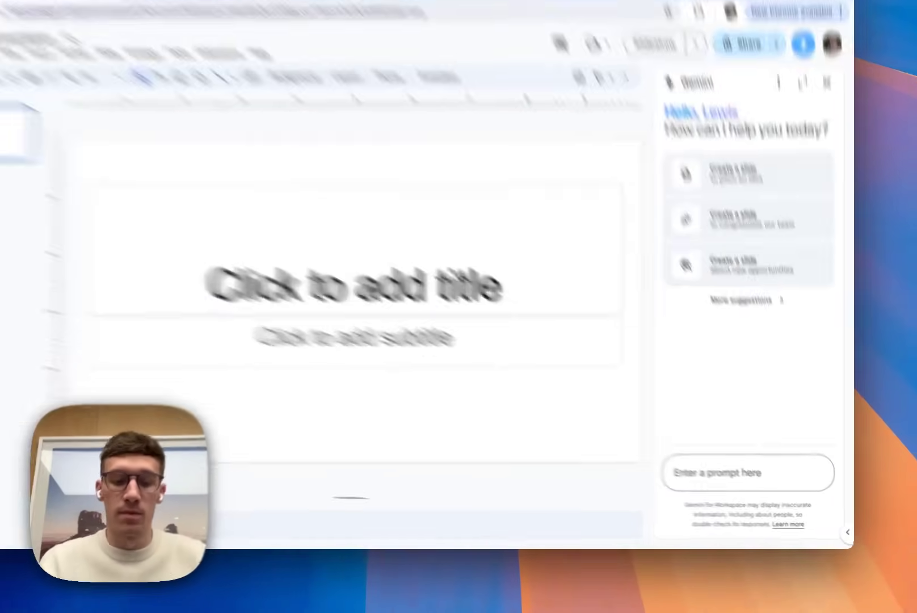
Step: Have Gemini build a slide from the Uber Earnings Q4 2023 document and insert it
{"action": "type", "text": "Create a"}
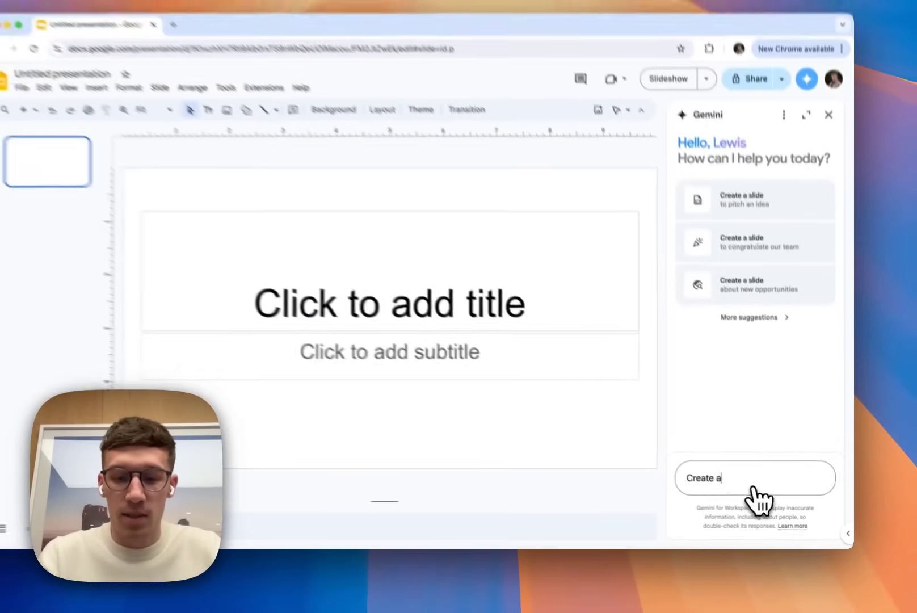
{"action": "type", "text": " slide from"}
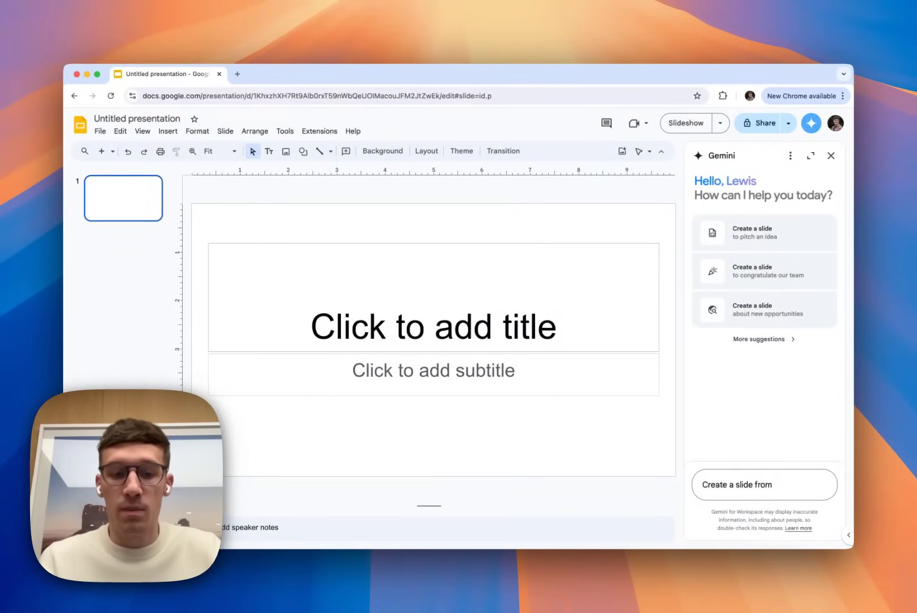
{"action": "type", "text": " @"}
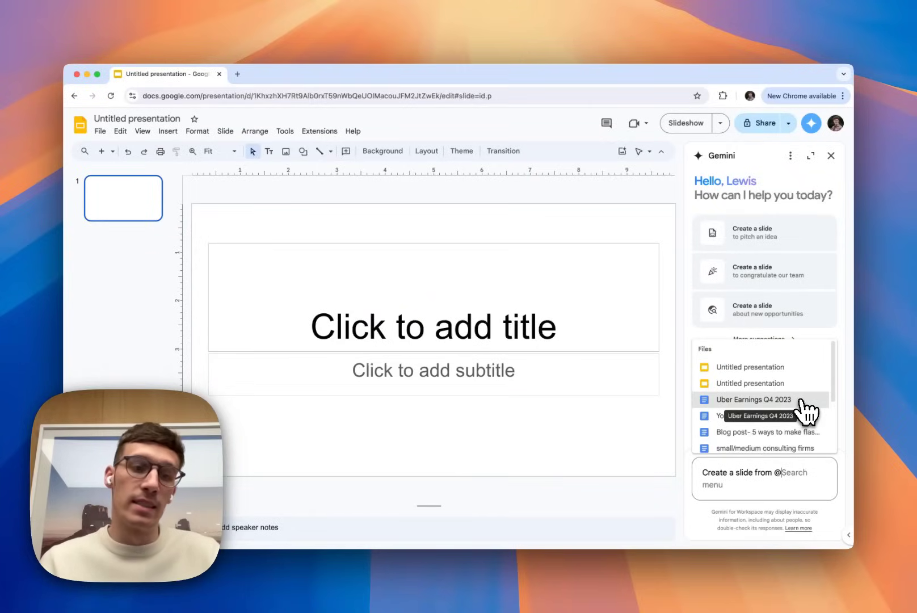
{"action": "left_click", "coordinate": [799, 399]}
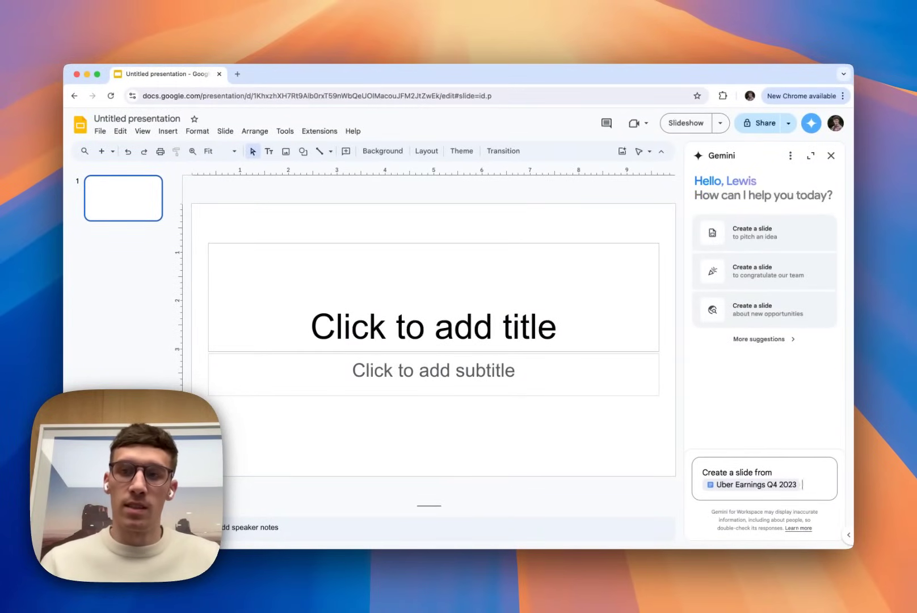
{"action": "key", "text": "Return"}
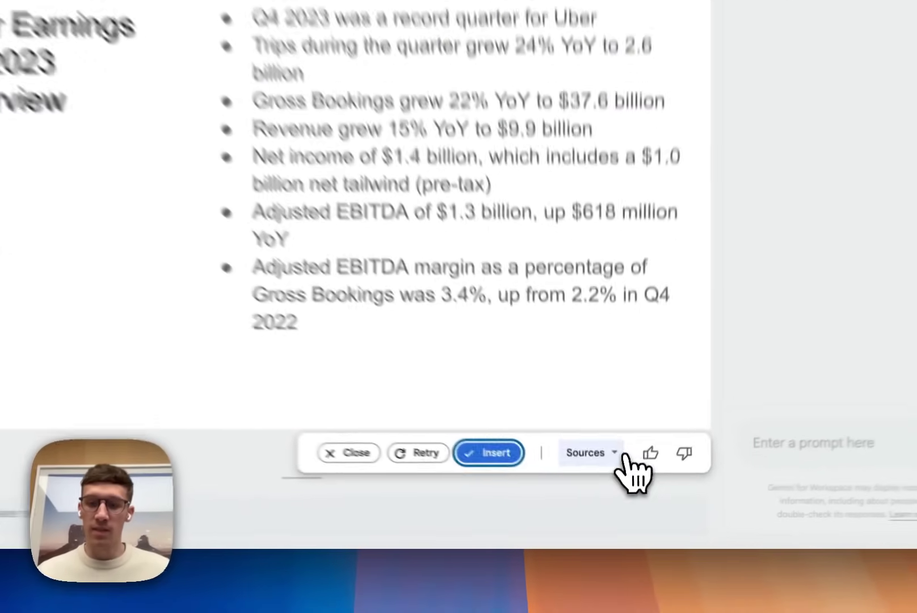
{"action": "left_click", "coordinate": [618, 491]}
{"action": "left_click", "coordinate": [617, 435]}
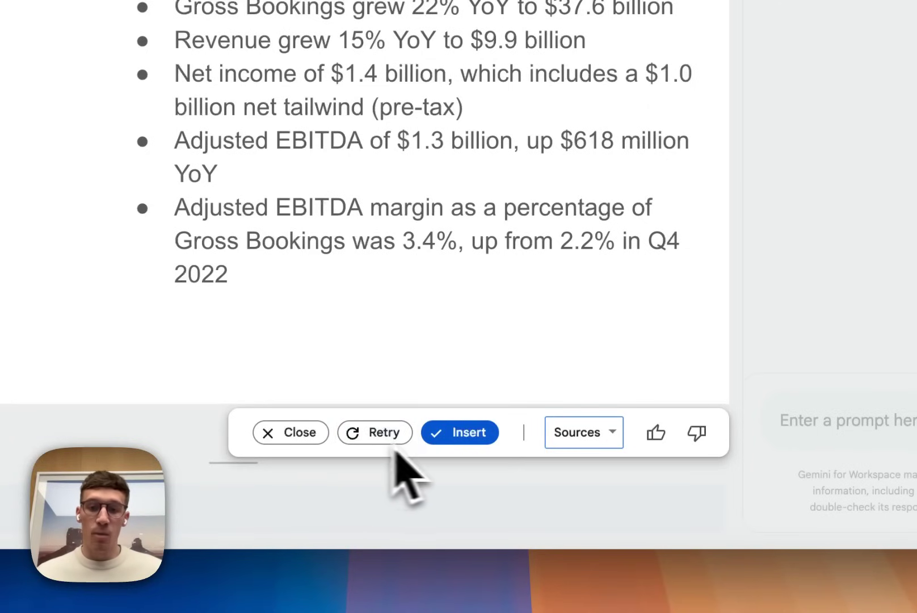
{"action": "left_click", "coordinate": [468, 433]}
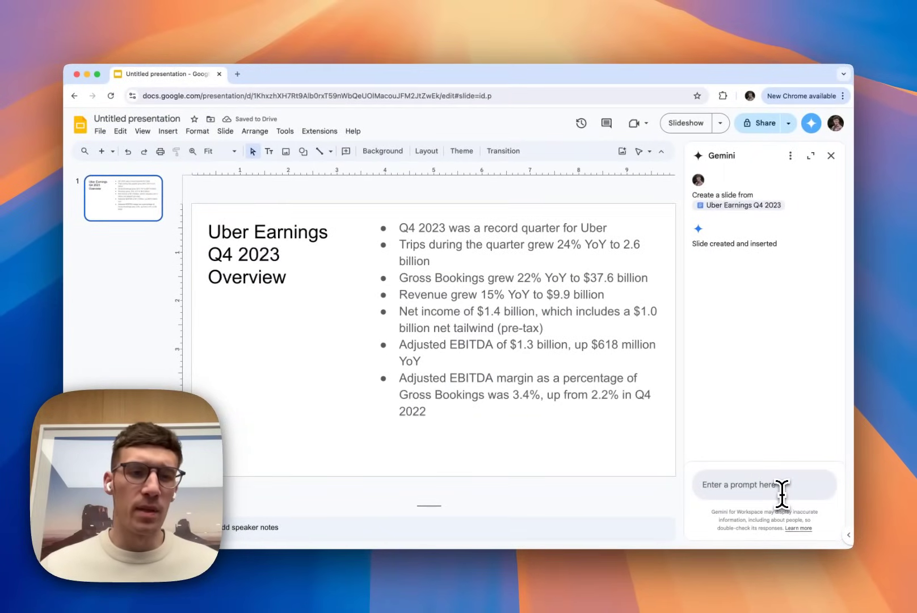
{"action": "left_click", "coordinate": [782, 488]}
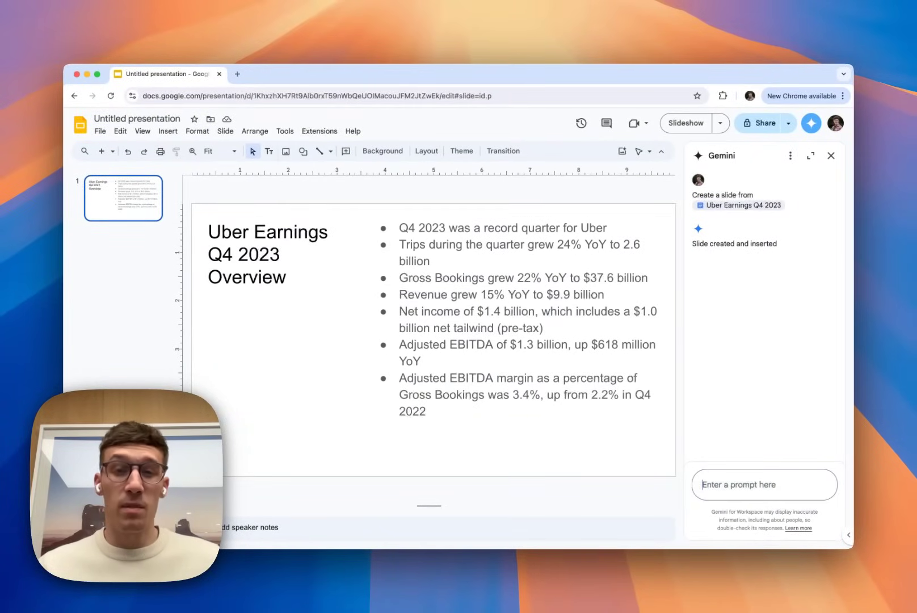
Step: Ask Gemini to 'Create an image of a black cab', correcting the typo in 'cab'
{"action": "type", "text": "Cre"}
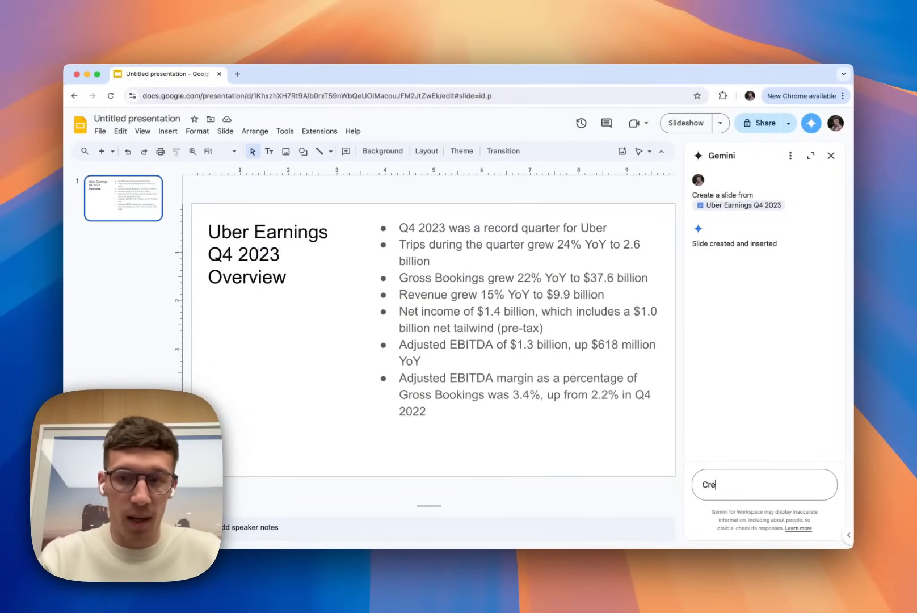
{"action": "type", "text": "ate an imag"}
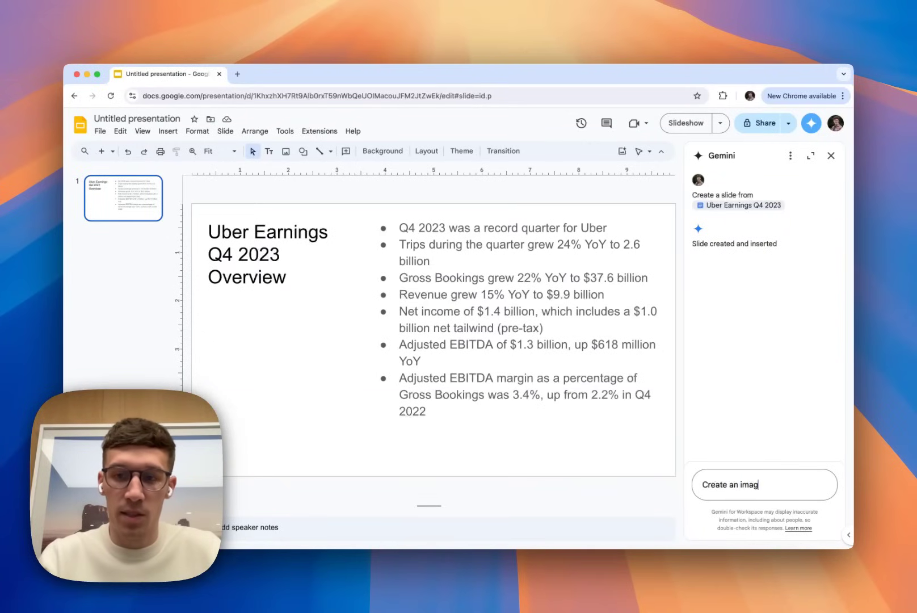
{"action": "type", "text": "e of a"}
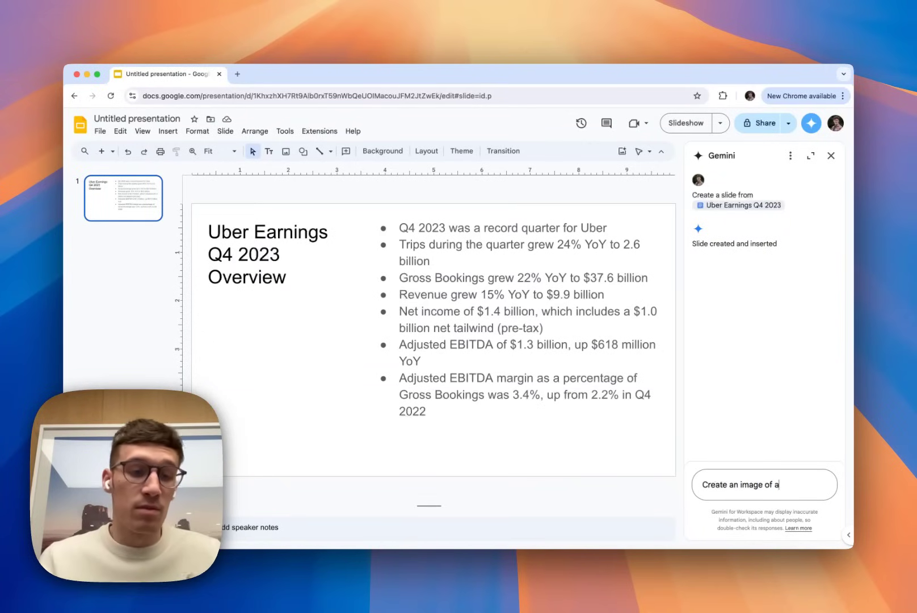
{"action": "type", "text": " black cb"}
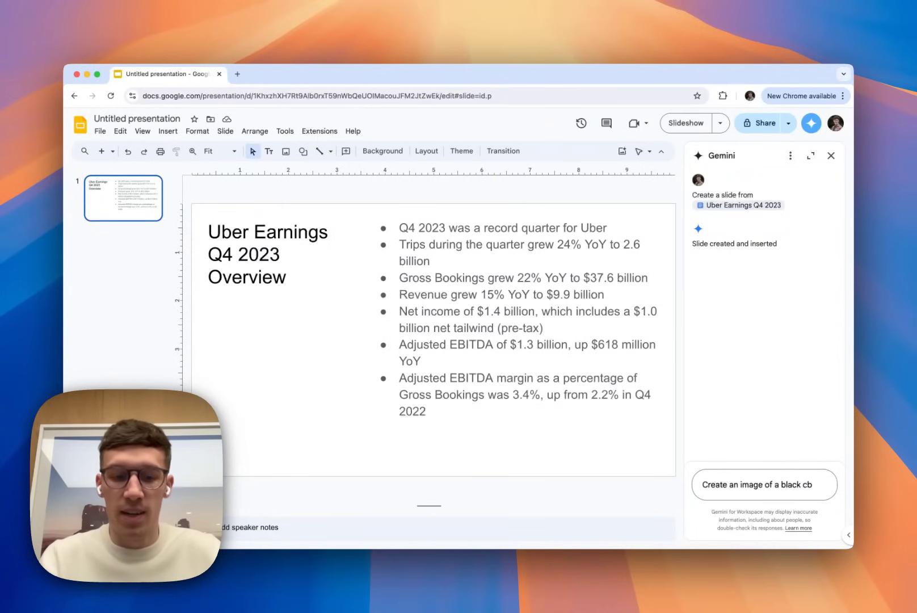
{"action": "key", "text": "BackSpace"}
{"action": "type", "text": "ab"}
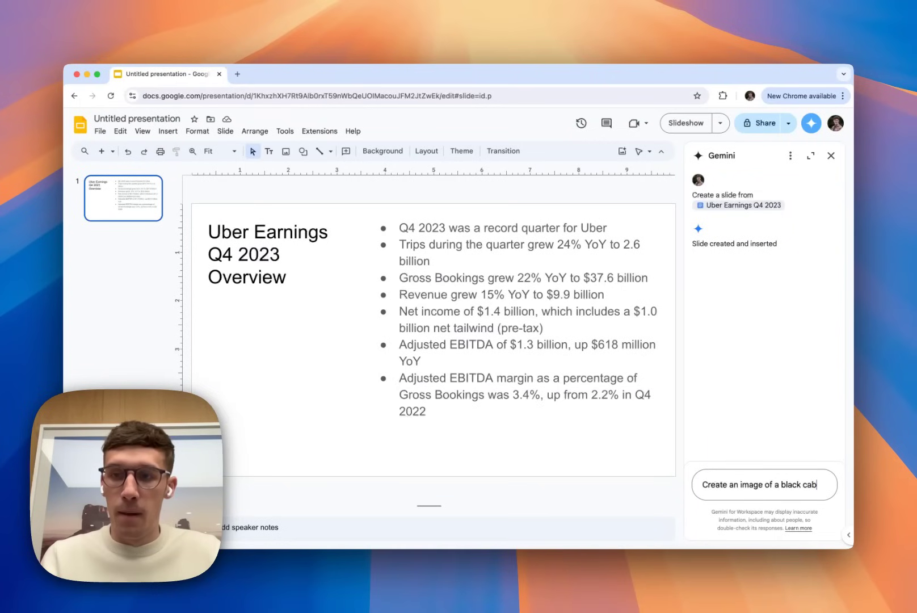
{"action": "key", "text": "Return"}
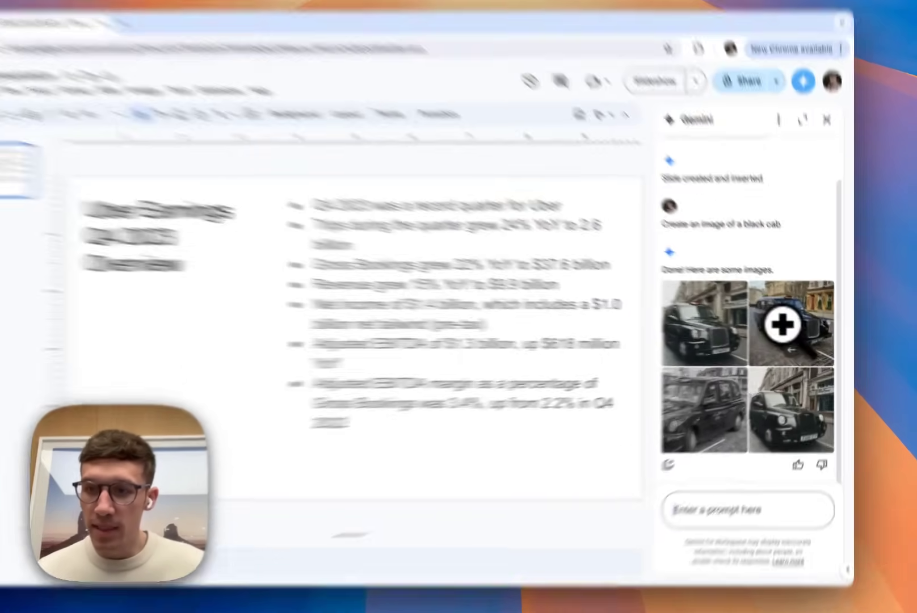
Step: Preview the first black cab image and insert it into the slide
{"action": "left_click", "coordinate": [746, 325]}
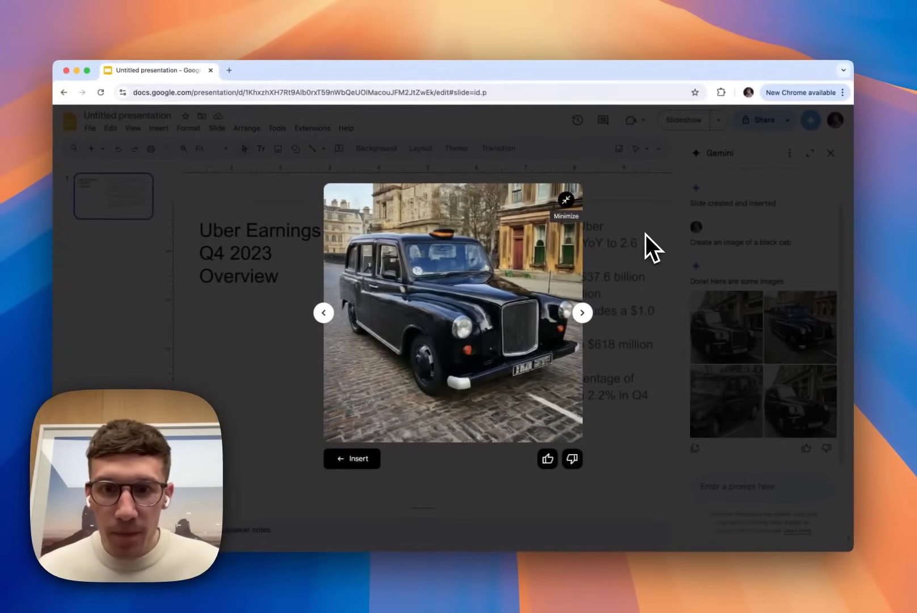
{"action": "left_click", "coordinate": [628, 222]}
{"action": "left_click", "coordinate": [741, 325]}
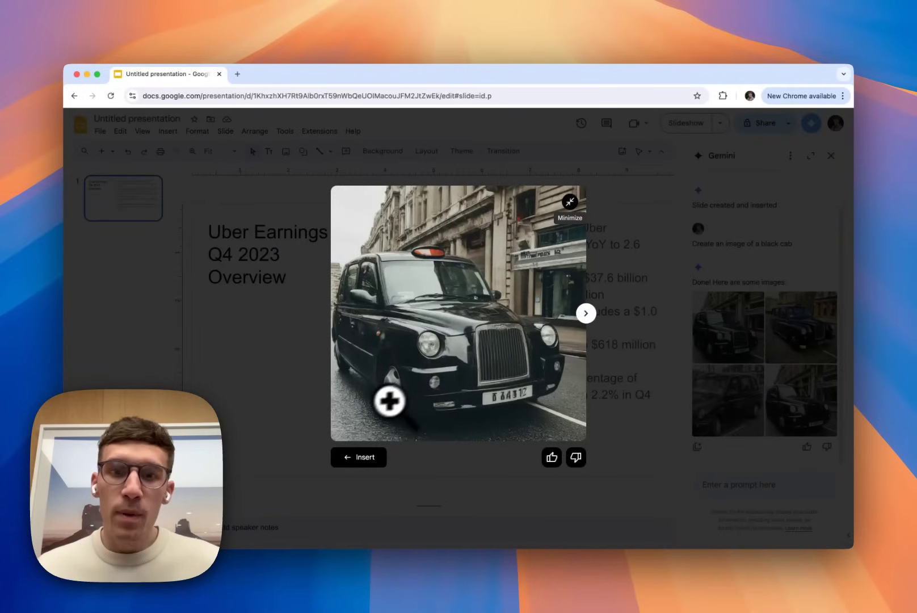
{"action": "left_click", "coordinate": [352, 460]}
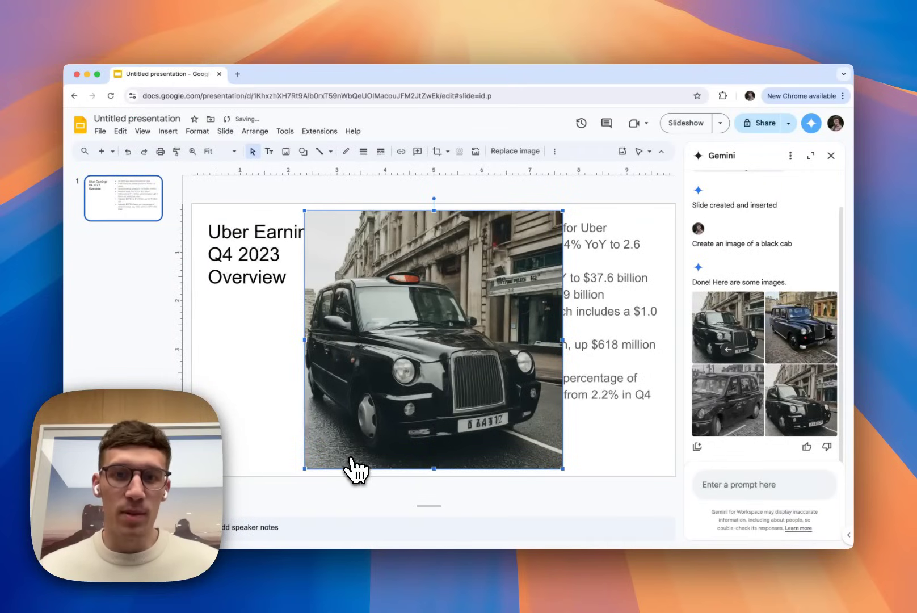
Step: Shrink the cab image and position it under the title beside the bullets
{"action": "left_click_drag", "start_coordinate": [511, 313], "coordinate": [314, 371]}
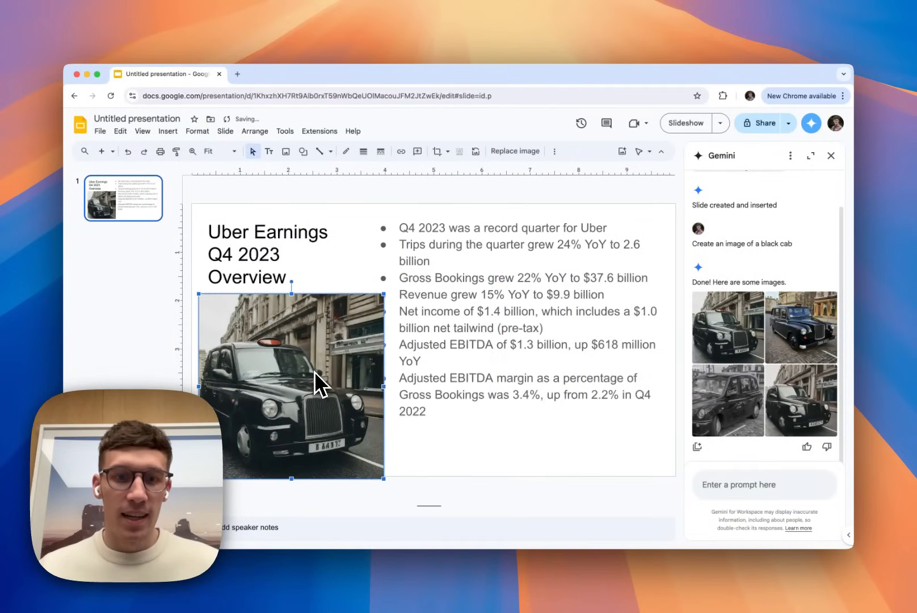
{"action": "left_click_drag", "start_coordinate": [384, 478], "coordinate": [366, 461]}
{"action": "left_click", "coordinate": [383, 459]}
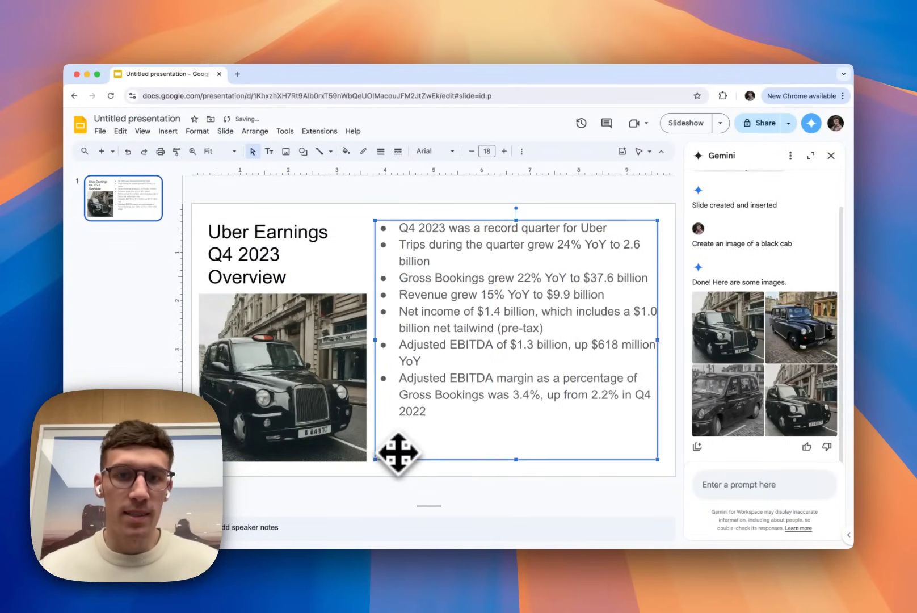
{"action": "left_click", "coordinate": [346, 225]}
{"action": "left_click", "coordinate": [333, 191]}
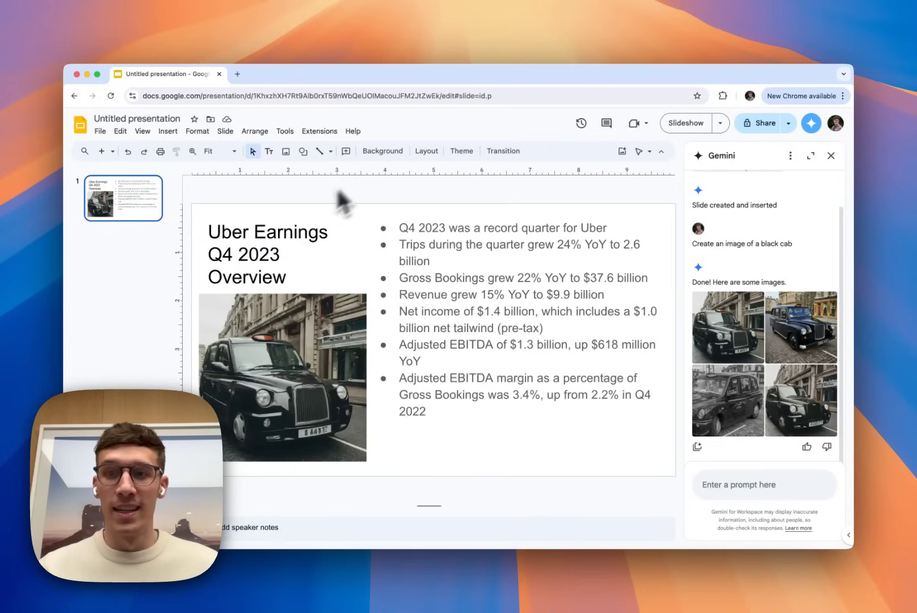
Step: Put the cursor in the Gemini prompt box for another request
{"action": "left_click", "coordinate": [745, 489]}
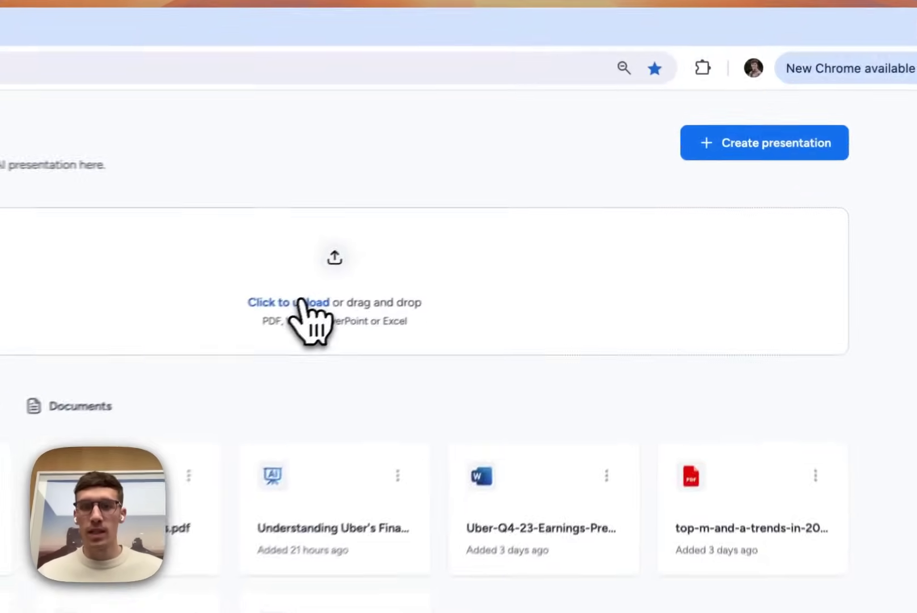
Step: Find Uber-Q4-23-Earnings-Press-Release.docx by searching 'uber' and upload it to SlideSpeak
{"action": "left_click", "coordinate": [509, 220]}
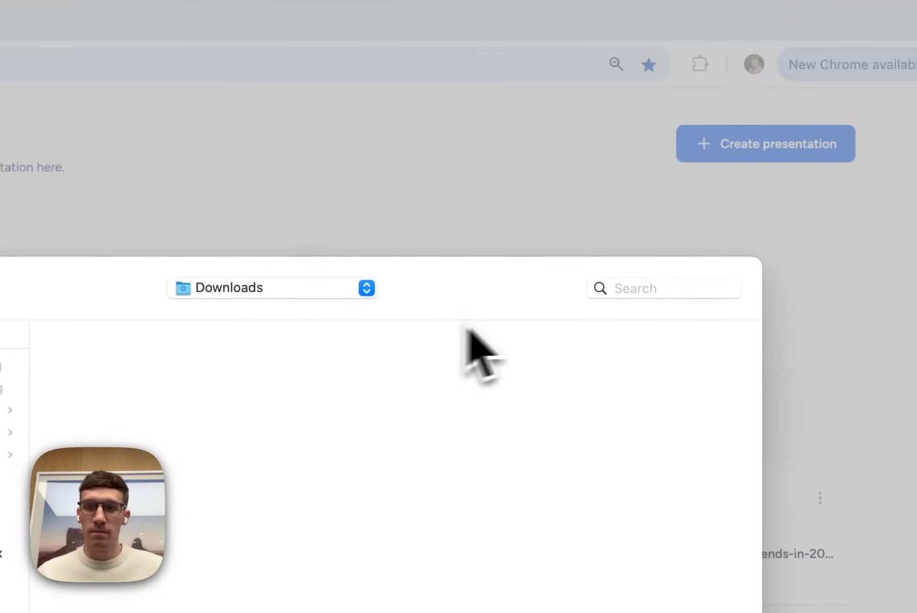
{"action": "left_click", "coordinate": [643, 288]}
{"action": "type", "text": "uber"}
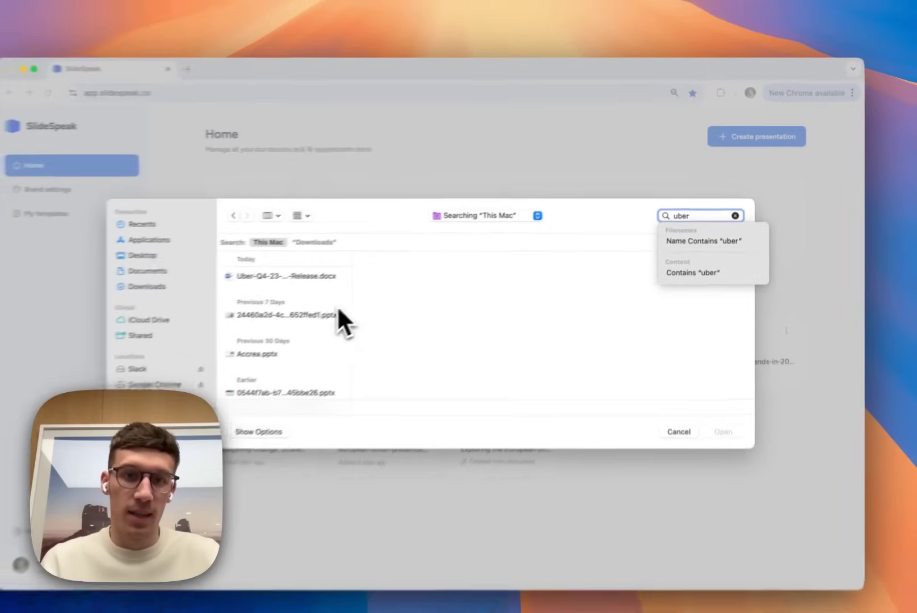
{"action": "left_click", "coordinate": [318, 276]}
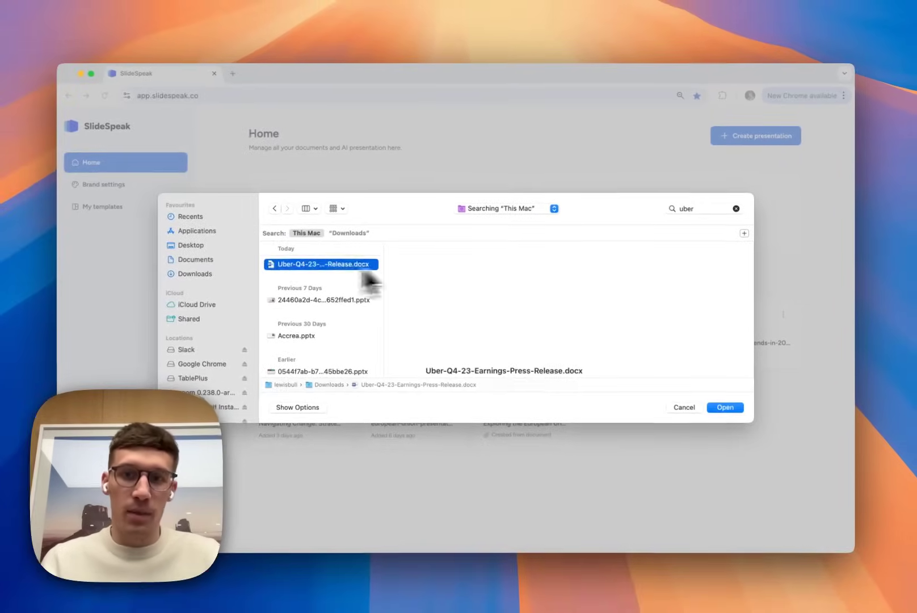
{"action": "left_click", "coordinate": [723, 431]}
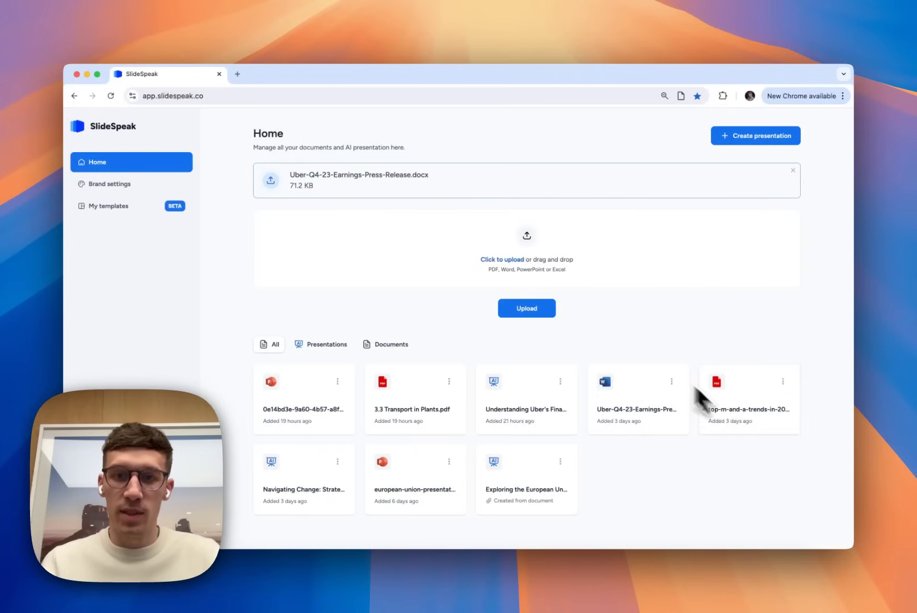
{"action": "left_click", "coordinate": [549, 311]}
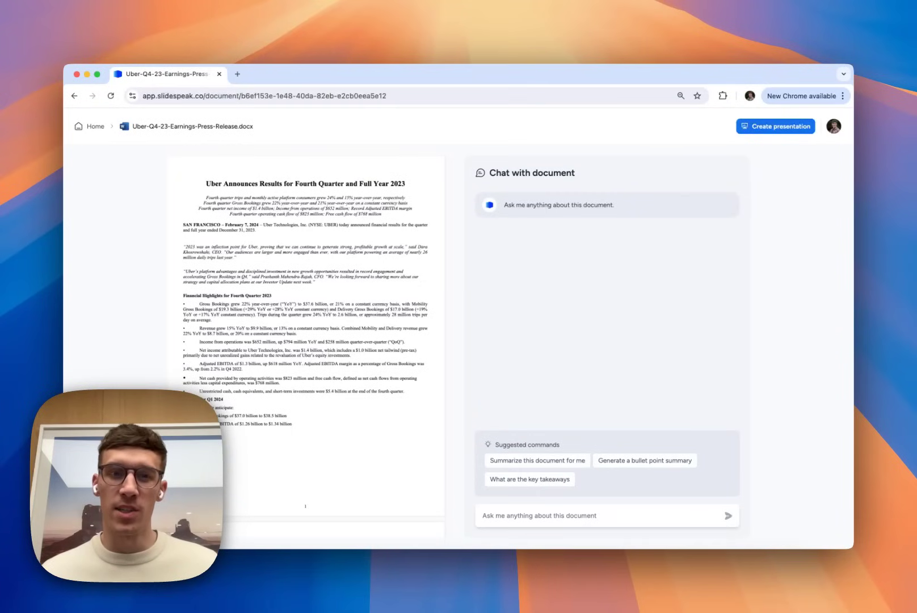
Step: Request 'Summarize this document for me' in the document chat and read the reply
{"action": "scroll", "coordinate": [358, 321], "scroll_direction": "down", "scroll_amount": 15}
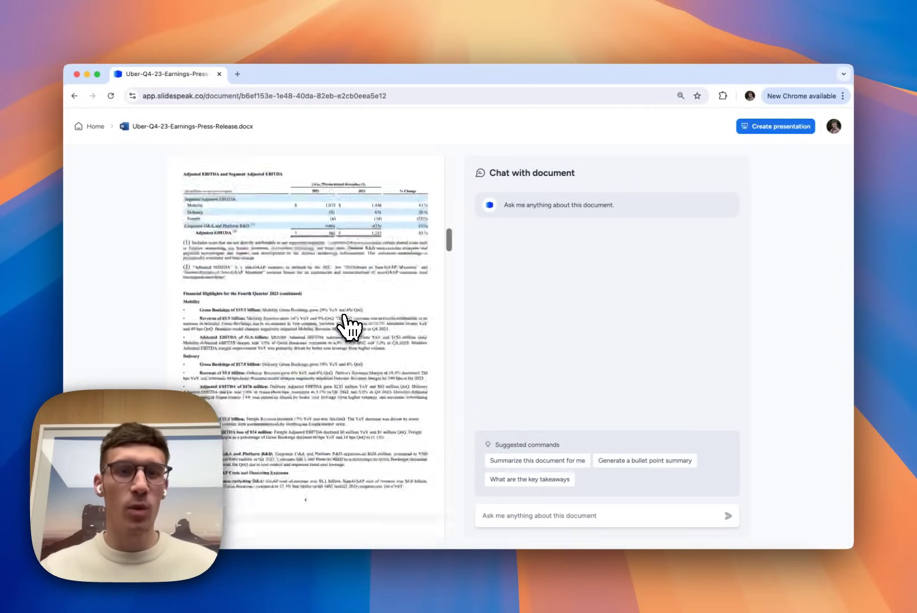
{"action": "scroll", "coordinate": [346, 323], "scroll_direction": "up", "scroll_amount": 15}
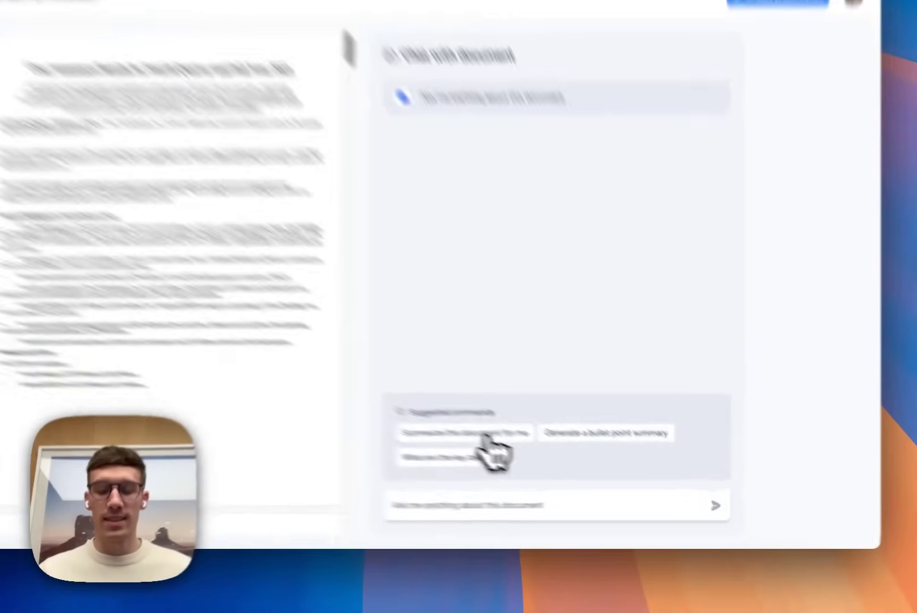
{"action": "left_click", "coordinate": [561, 460]}
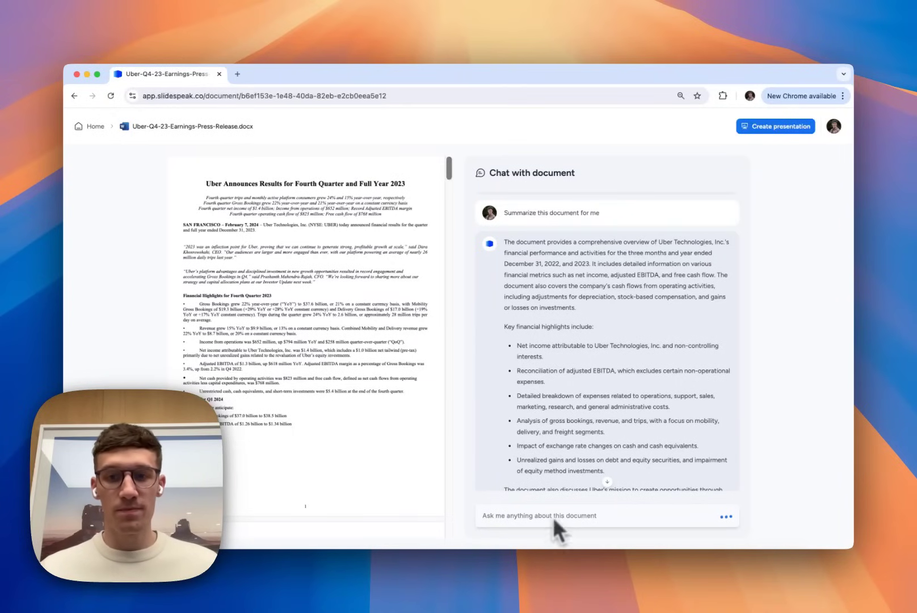
{"action": "scroll", "coordinate": [592, 418], "scroll_direction": "down", "scroll_amount": 5}
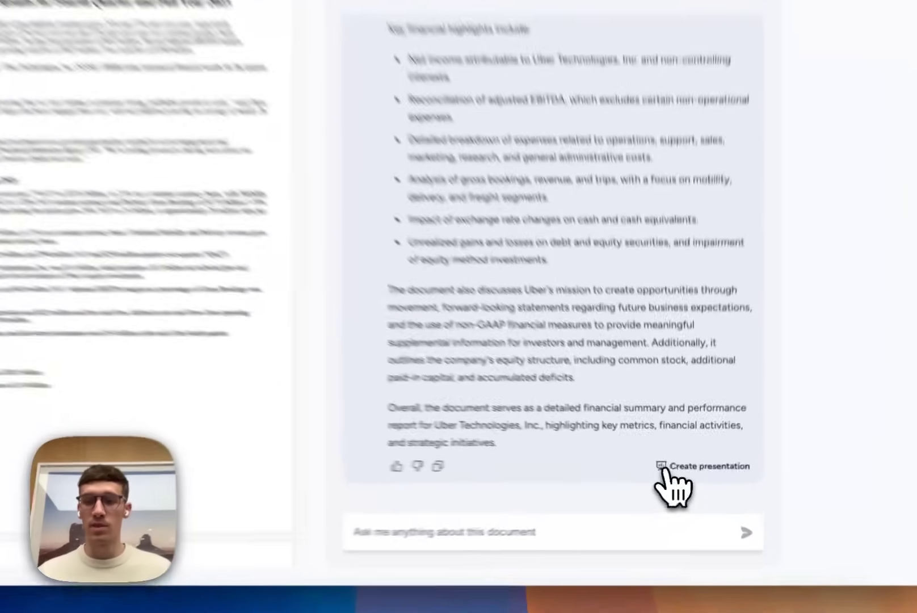
Step: Create a Short-length presentation from the chat summary and generate its outline
{"action": "left_click", "coordinate": [681, 474]}
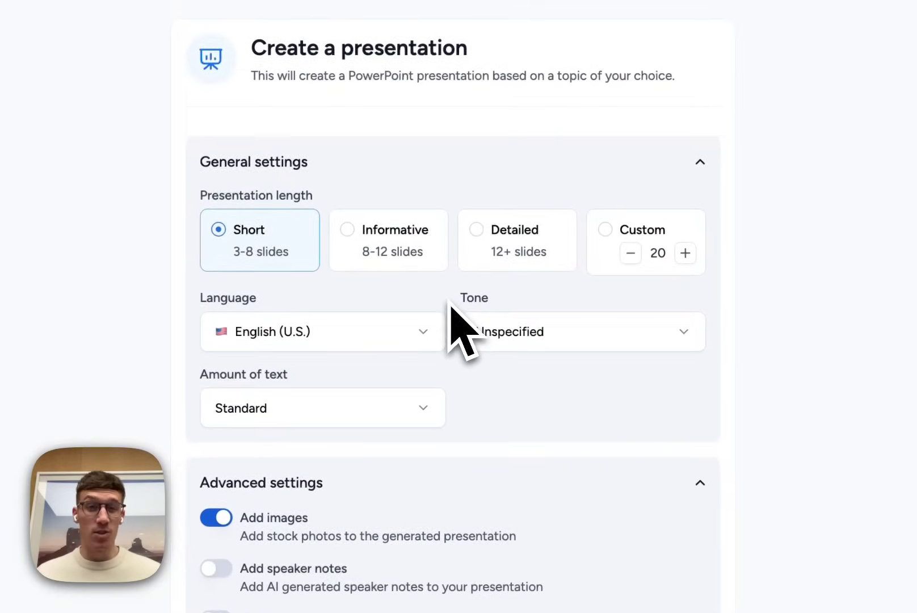
{"action": "scroll", "coordinate": [451, 306], "scroll_direction": "down", "scroll_amount": 2}
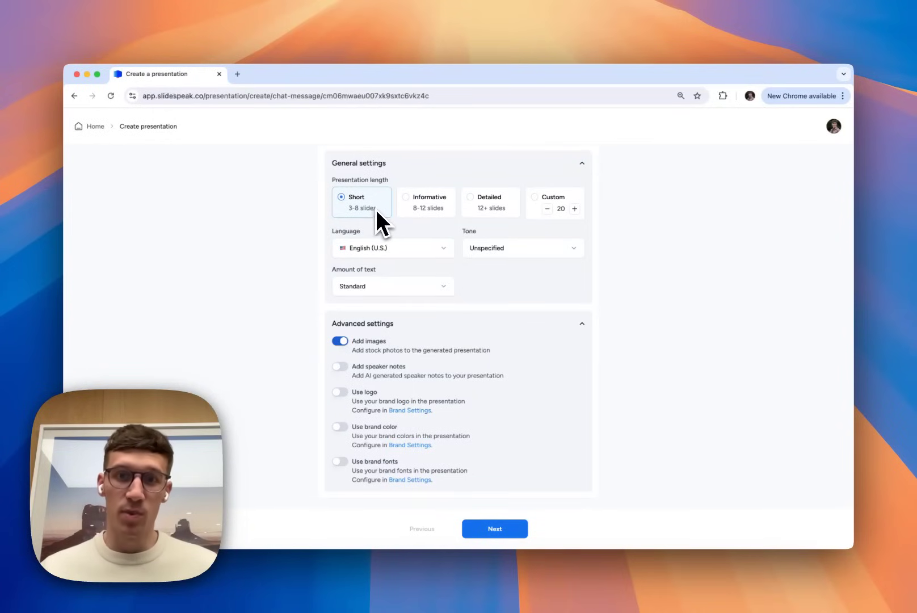
{"action": "scroll", "coordinate": [437, 330], "scroll_direction": "down", "scroll_amount": 1}
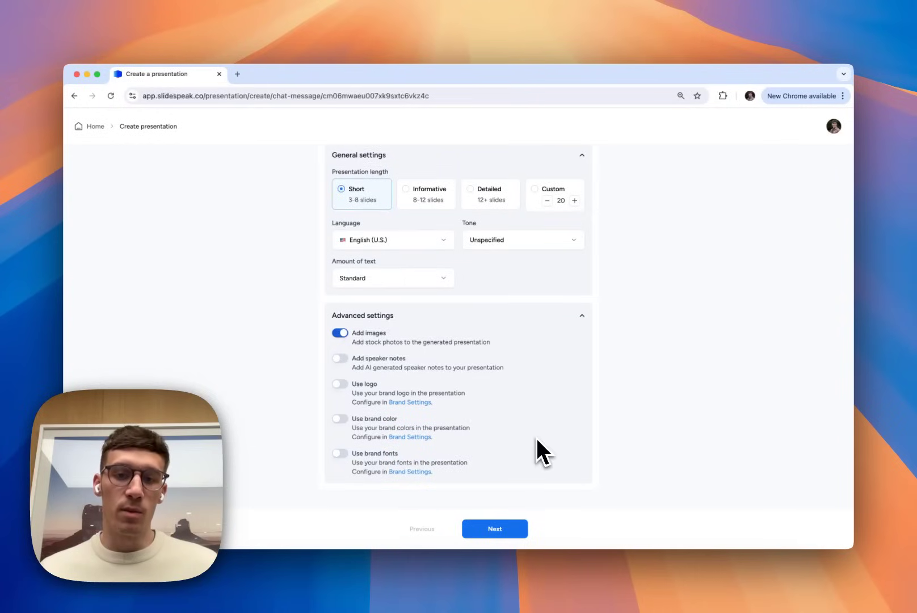
{"action": "scroll", "coordinate": [538, 437], "scroll_direction": "up", "scroll_amount": 3}
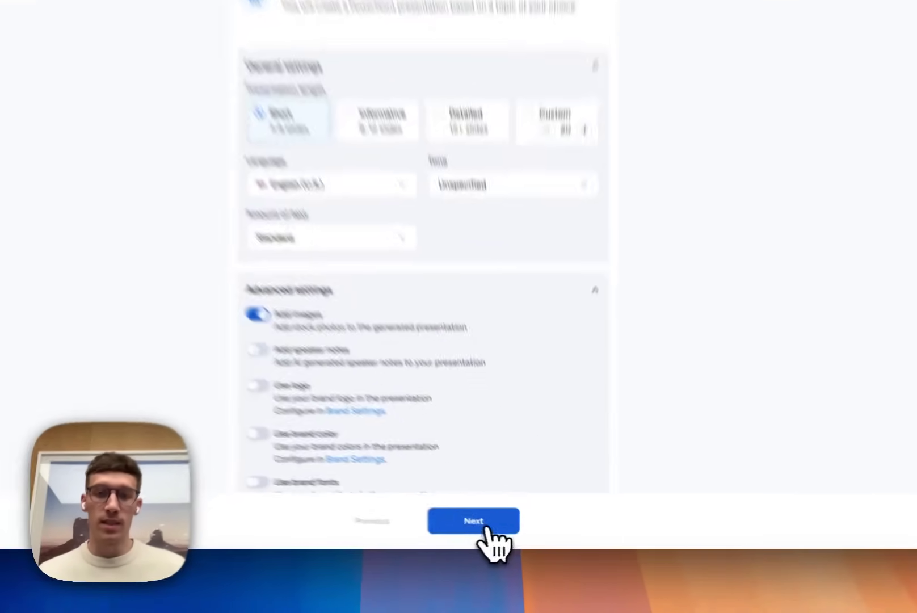
{"action": "left_click", "coordinate": [486, 528]}
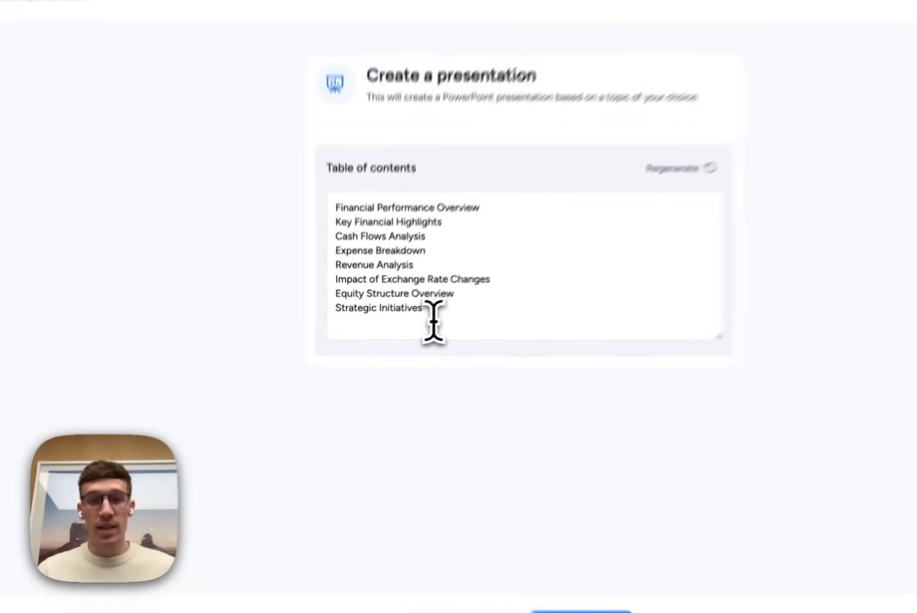
Step: Test-edit the eight-section outline after Strategic Initiatives, then accept it for templates
{"action": "left_click", "coordinate": [400, 333]}
{"action": "key", "text": "Return"}
{"action": "type", "text": "fnwkcnwr"}
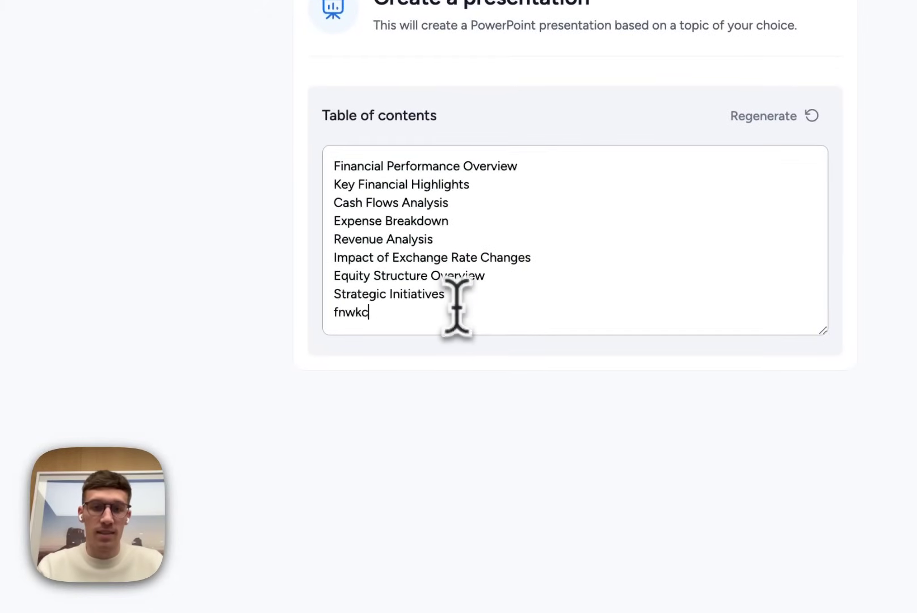
{"action": "key", "text": "BackSpace"}
{"action": "key", "text": "BackSpace"}
{"action": "key", "text": "BackSpace"}
{"action": "key", "text": "BackSpace"}
{"action": "key", "text": "BackSpace"}
{"action": "key", "text": "BackSpace"}
{"action": "key", "text": "BackSpace"}
{"action": "key", "text": "BackSpace"}
{"action": "key", "text": "BackSpace"}
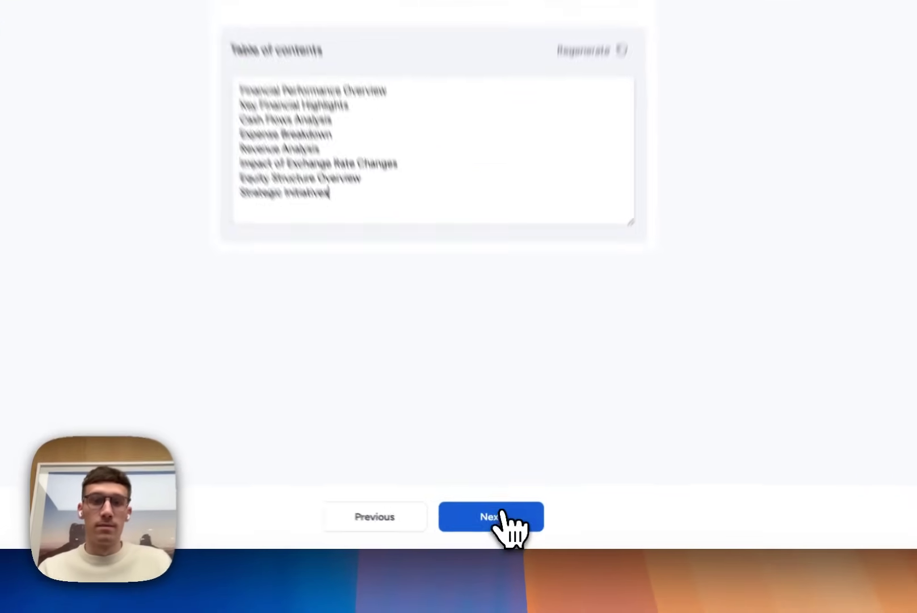
{"action": "left_click", "coordinate": [502, 528]}
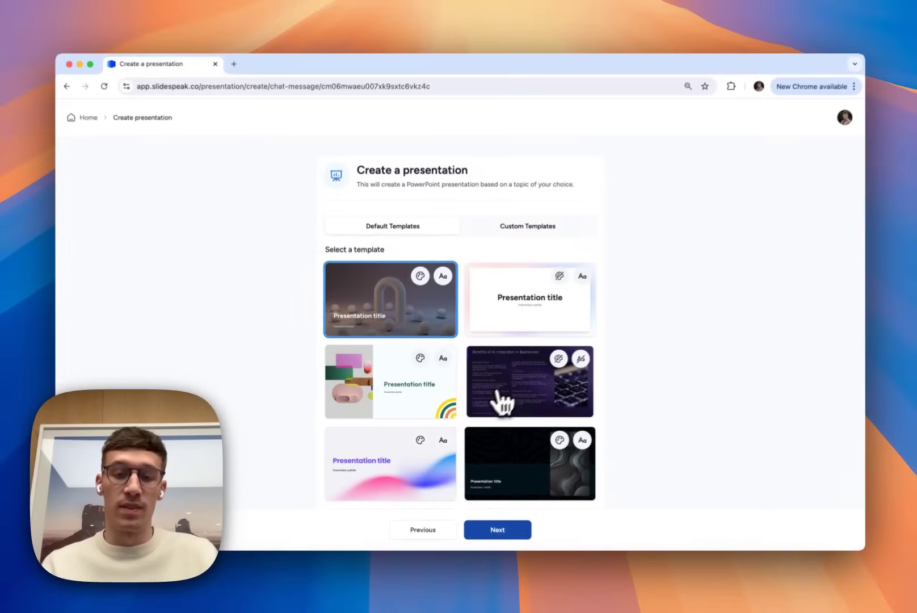
Step: Choose the pink-and-purple wave default template and generate the presentation
{"action": "scroll", "coordinate": [499, 405], "scroll_direction": "down", "scroll_amount": 3}
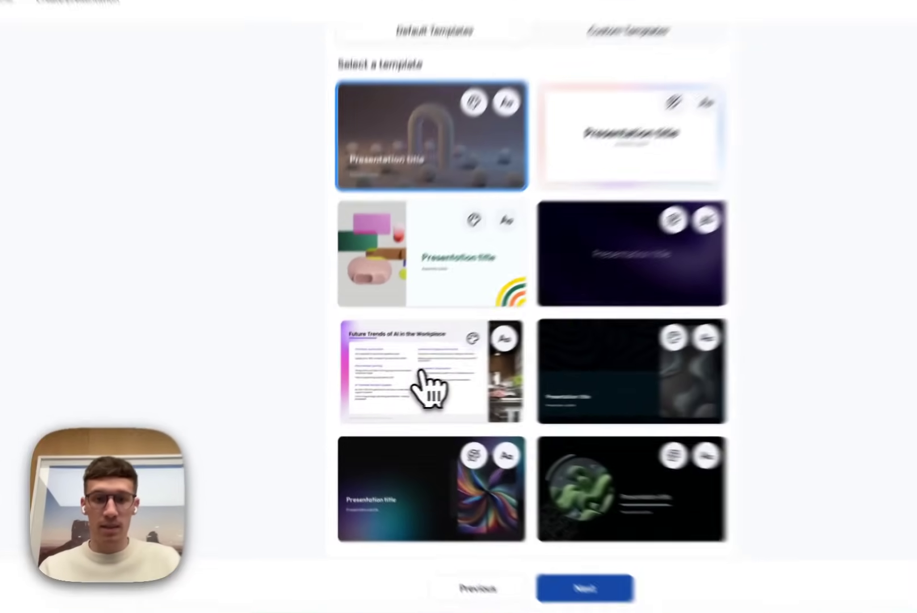
{"action": "left_click", "coordinate": [421, 376]}
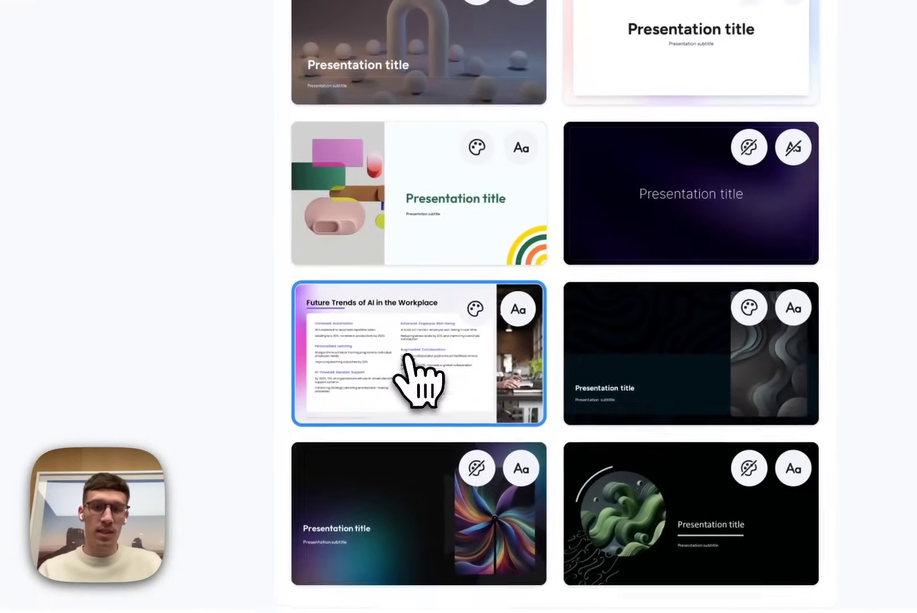
{"action": "scroll", "coordinate": [408, 358], "scroll_direction": "up", "scroll_amount": 3}
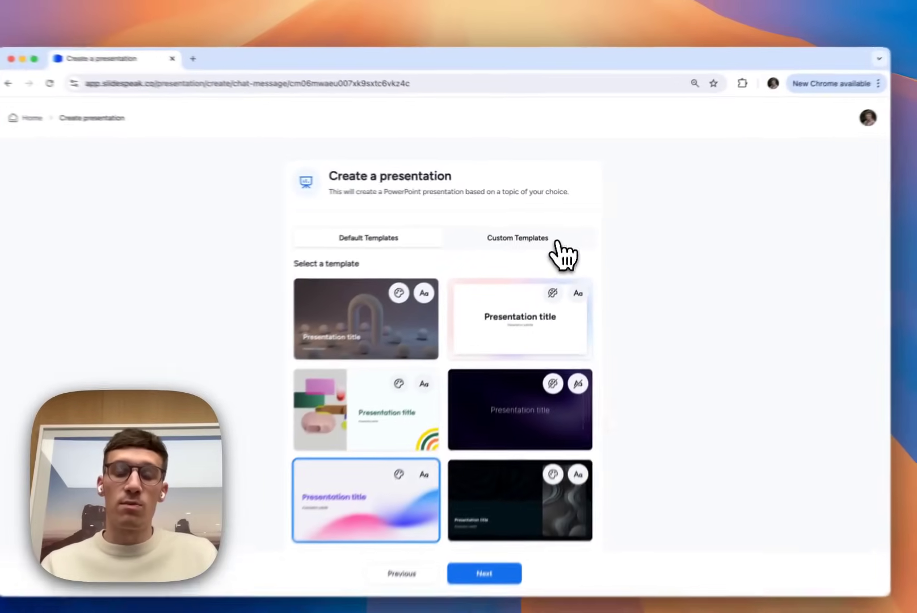
{"action": "left_click", "coordinate": [532, 270]}
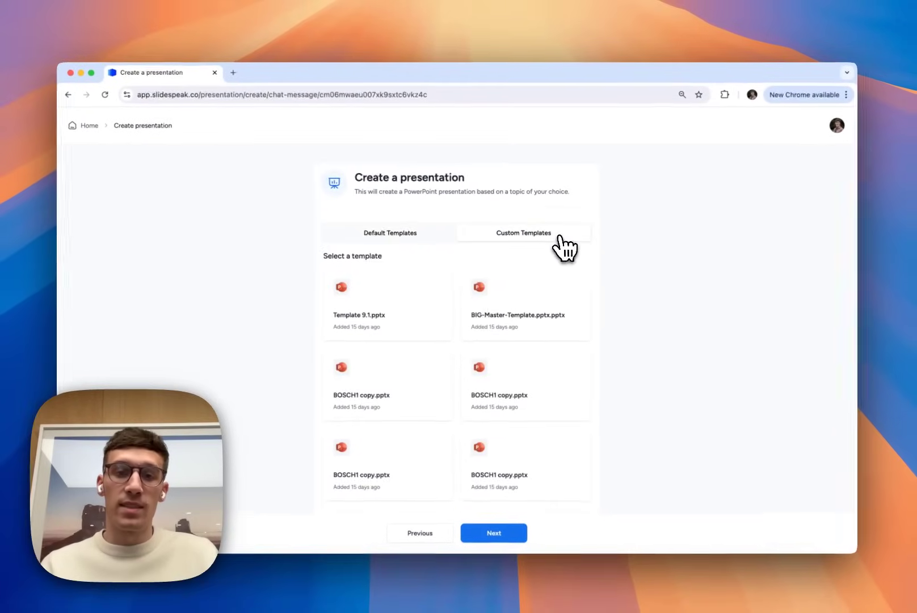
{"action": "left_click", "coordinate": [391, 237]}
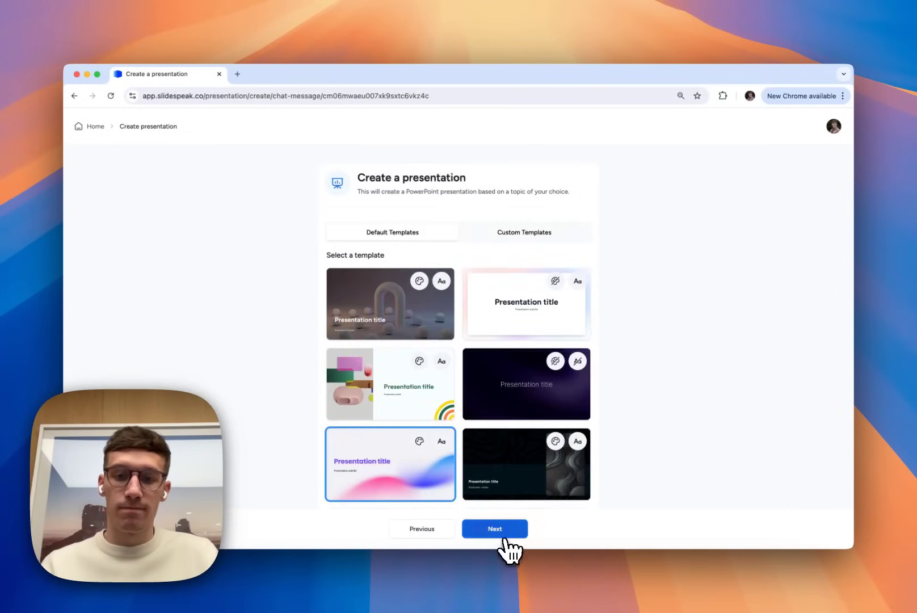
{"action": "left_click", "coordinate": [501, 530]}
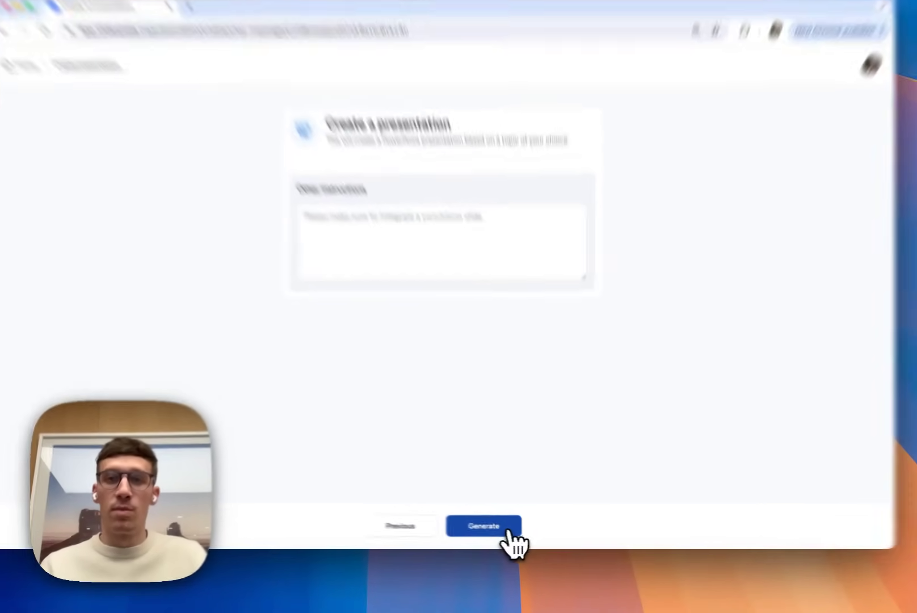
{"action": "left_click", "coordinate": [516, 533]}
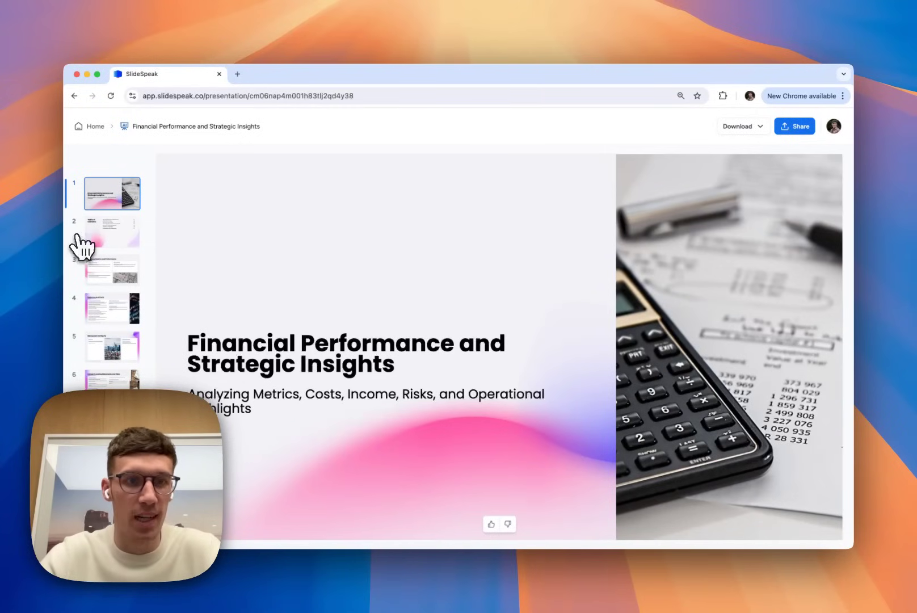
Step: Review slides 2 and 3 of the SlideSpeak Financial Performance and Strategic Insights deck
{"action": "left_click", "coordinate": [126, 237]}
{"action": "key", "text": "Down"}
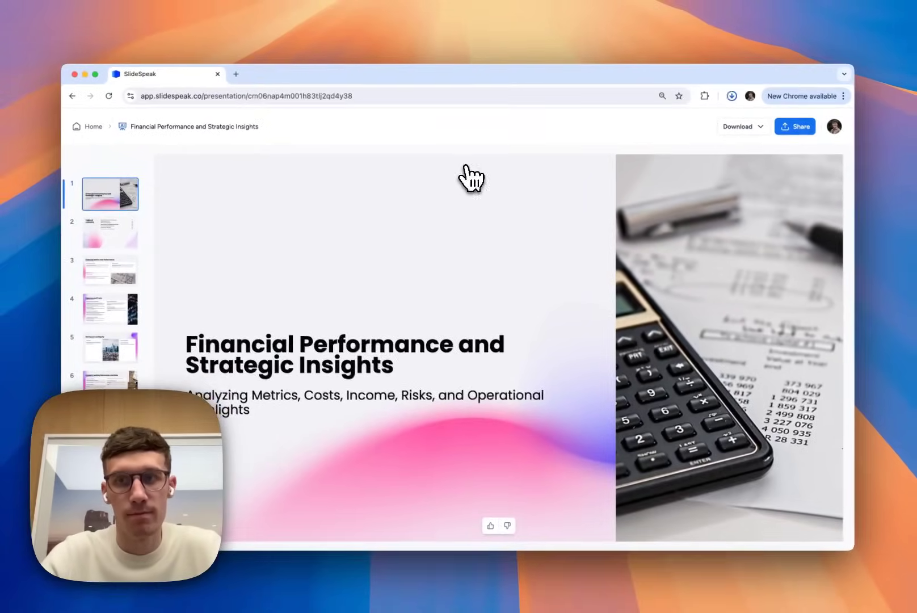
Step: From a new browser tab, start a blank Google Slides presentation with the Themes panel closed
{"action": "left_click", "coordinate": [237, 73]}
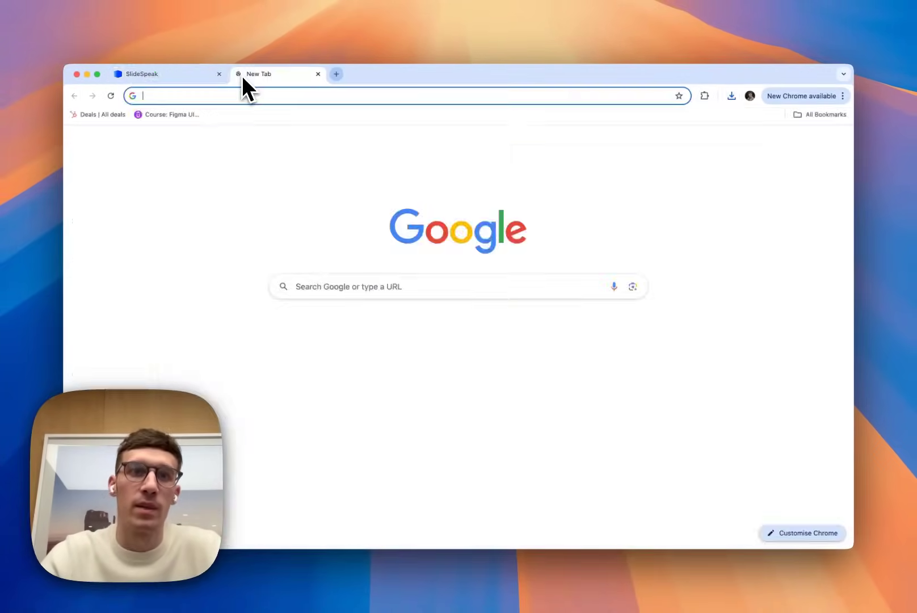
{"action": "left_click", "coordinate": [812, 140]}
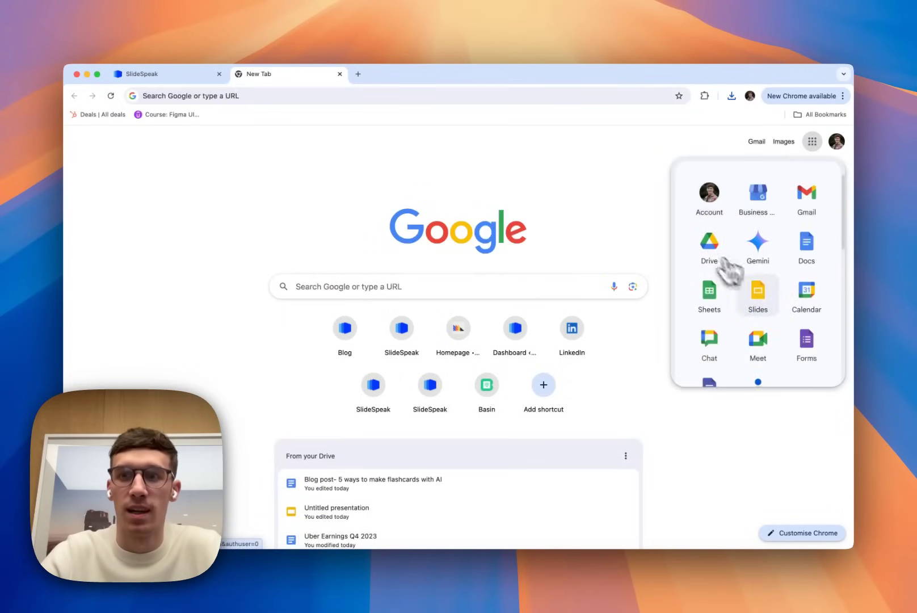
{"action": "left_click", "coordinate": [767, 289]}
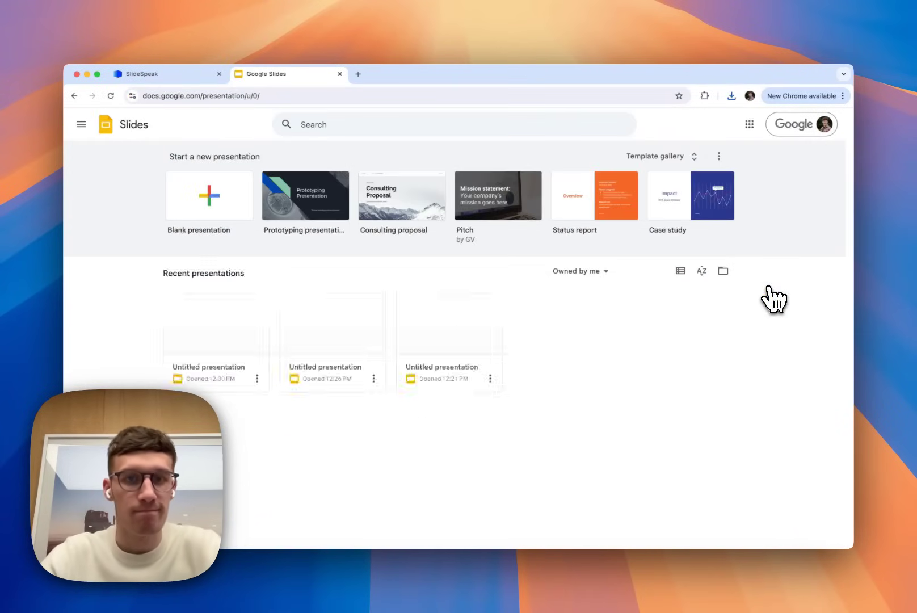
{"action": "left_click", "coordinate": [205, 204]}
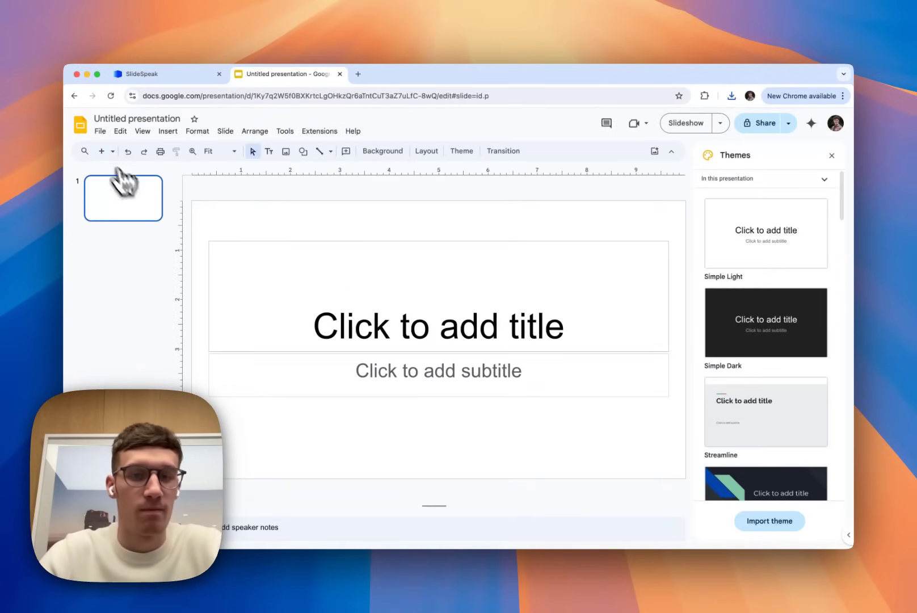
{"action": "left_click", "coordinate": [831, 156]}
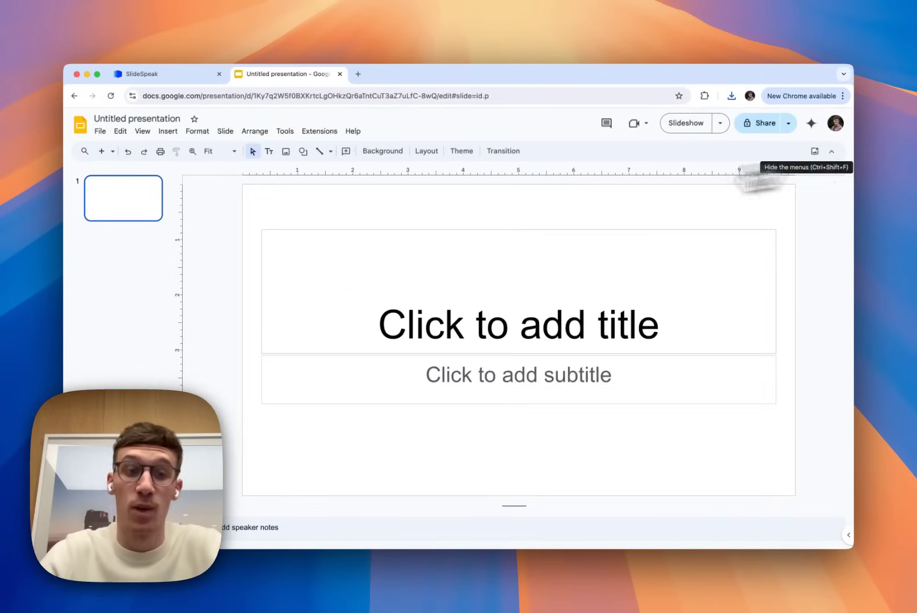
Step: Import all nine slides from the downloaded SlideSpeak .pptx file after the blank first slide
{"action": "left_click", "coordinate": [99, 131]}
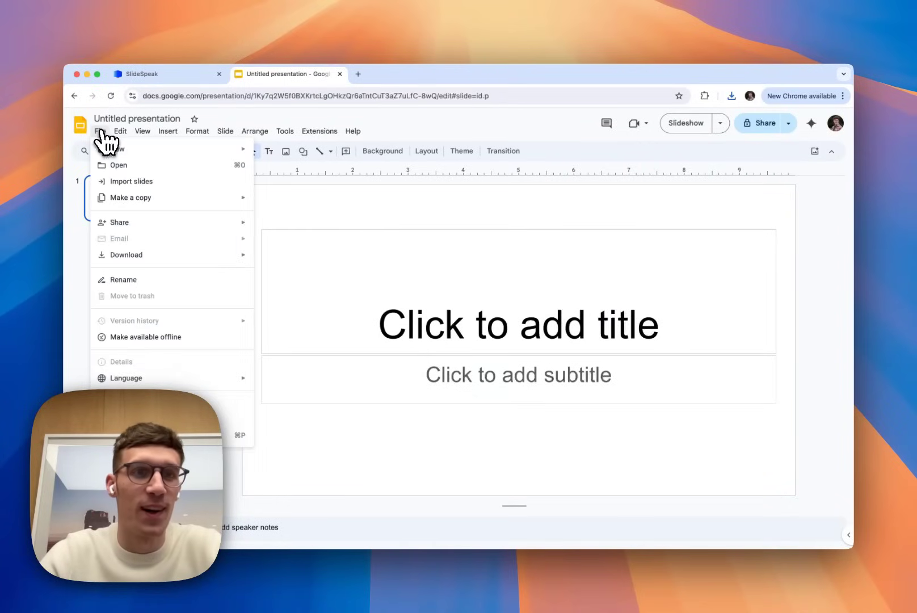
{"action": "left_click", "coordinate": [139, 180]}
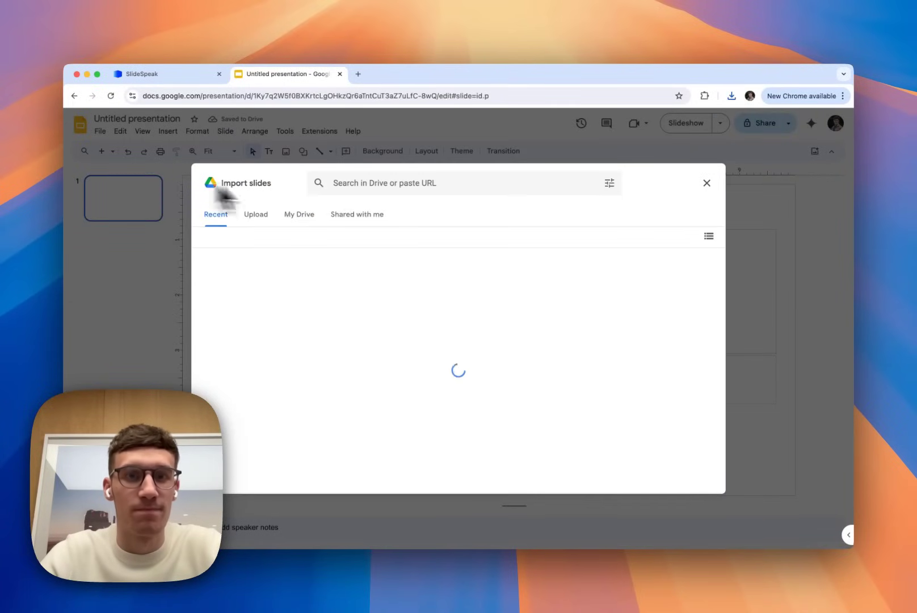
{"action": "left_click", "coordinate": [258, 221]}
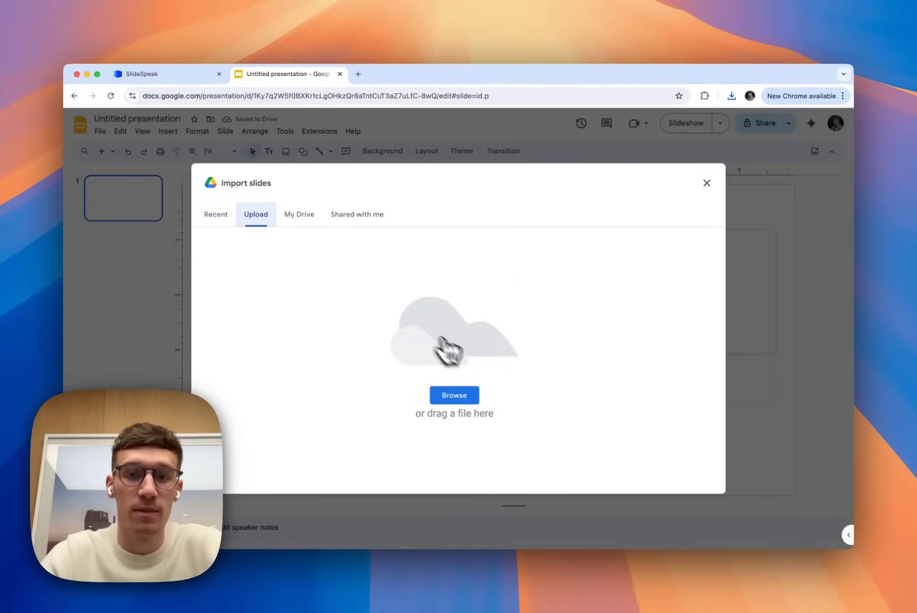
{"action": "left_click", "coordinate": [468, 397]}
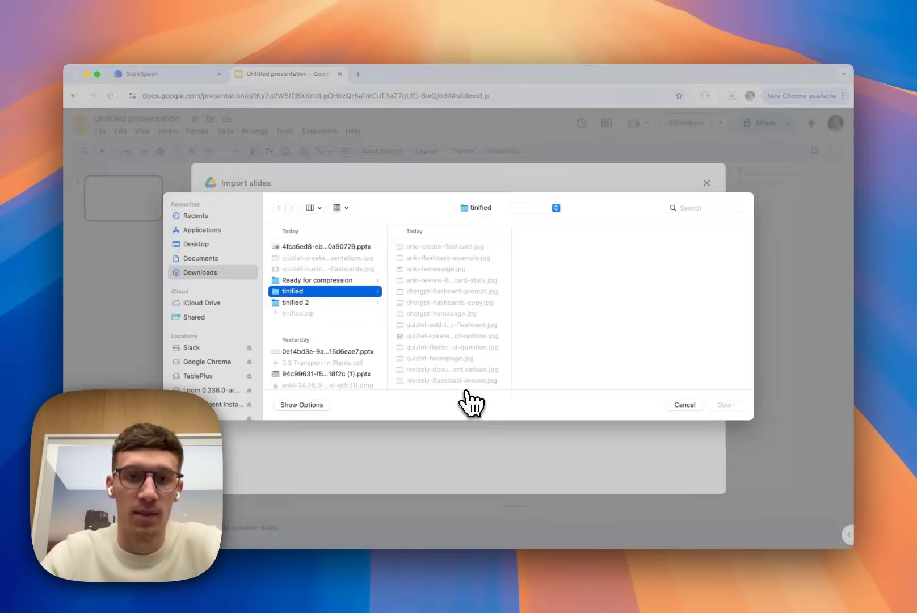
{"action": "left_click", "coordinate": [350, 248]}
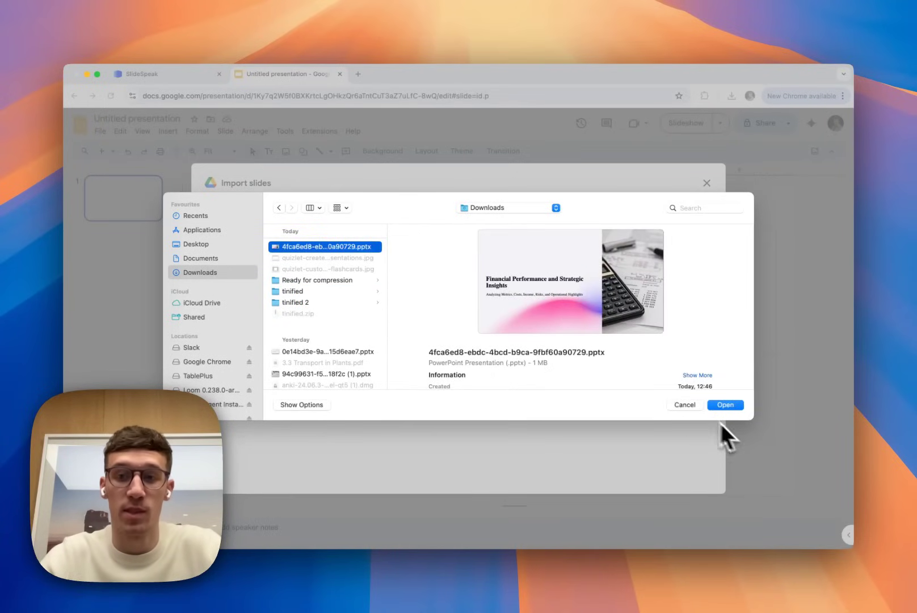
{"action": "left_click", "coordinate": [732, 406]}
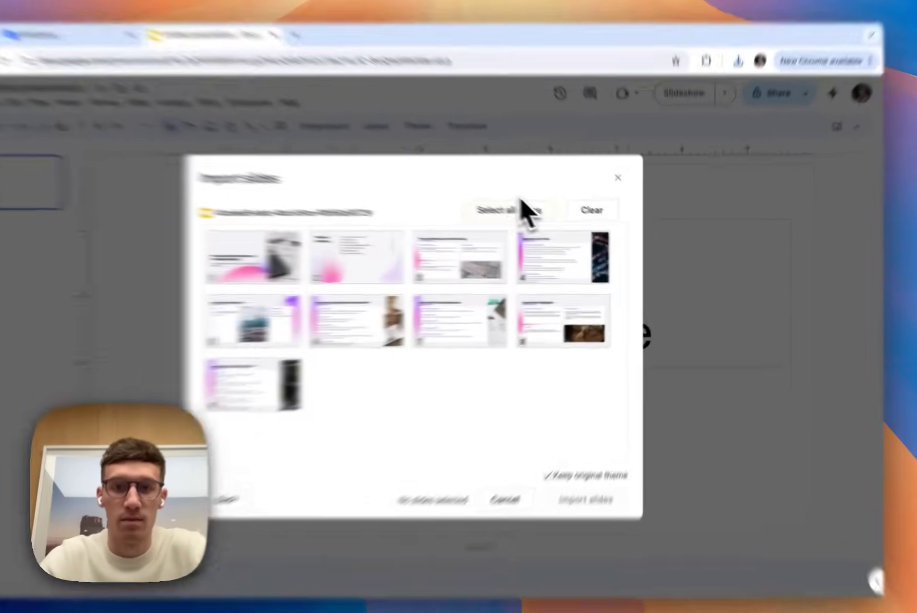
{"action": "left_click", "coordinate": [539, 222]}
{"action": "left_click", "coordinate": [568, 490]}
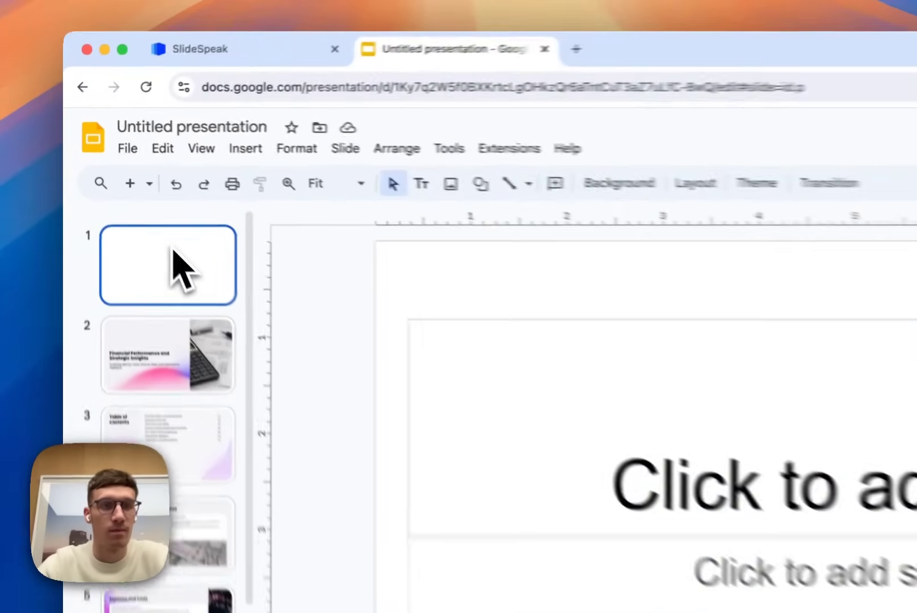
Step: Delete the empty first slide from the imported deck
{"action": "key", "text": "Delete"}
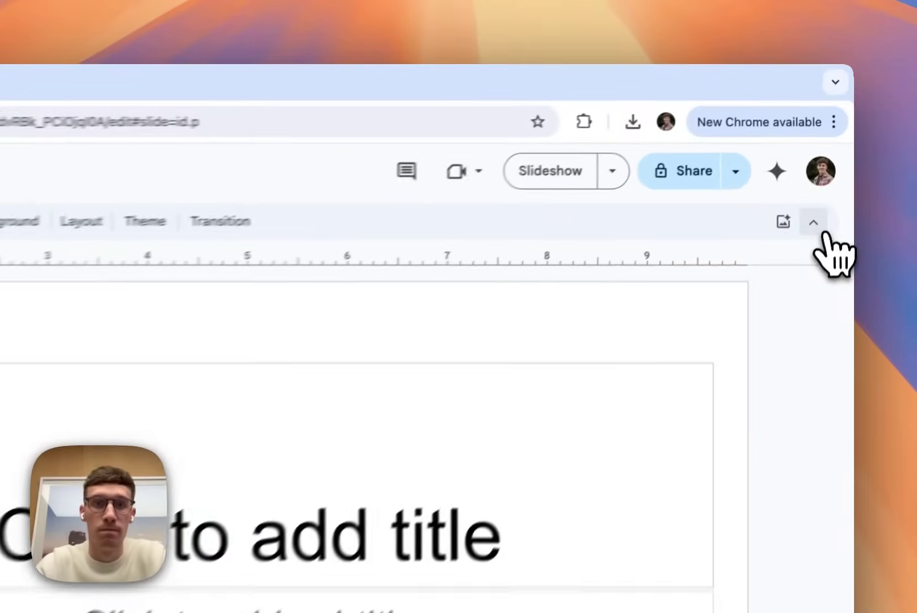
Step: Launch 'New presentation with Plus AI' from the Plus AI for Google Slides and Docs add-on
{"action": "left_click", "coordinate": [436, 199]}
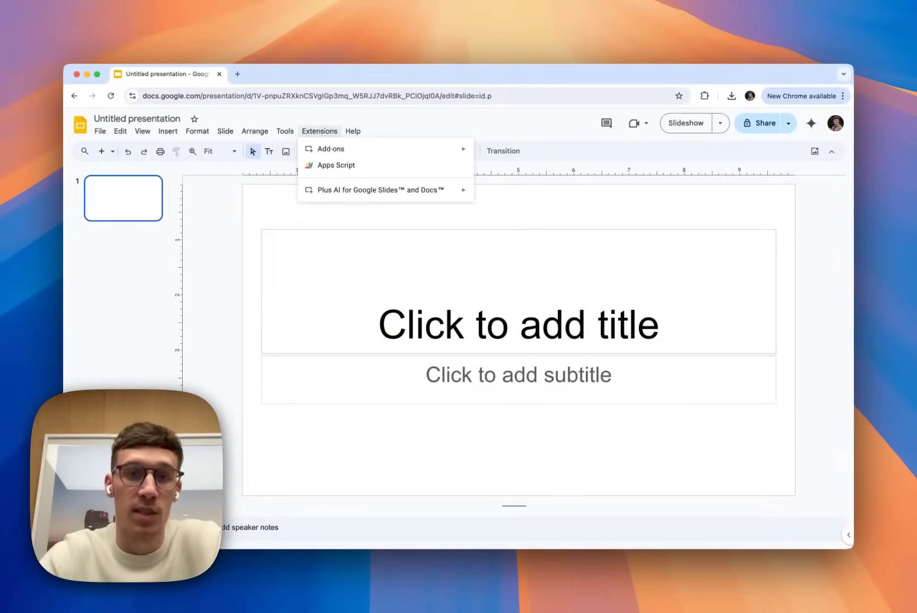
{"action": "mouse_move", "coordinate": [365, 193]}
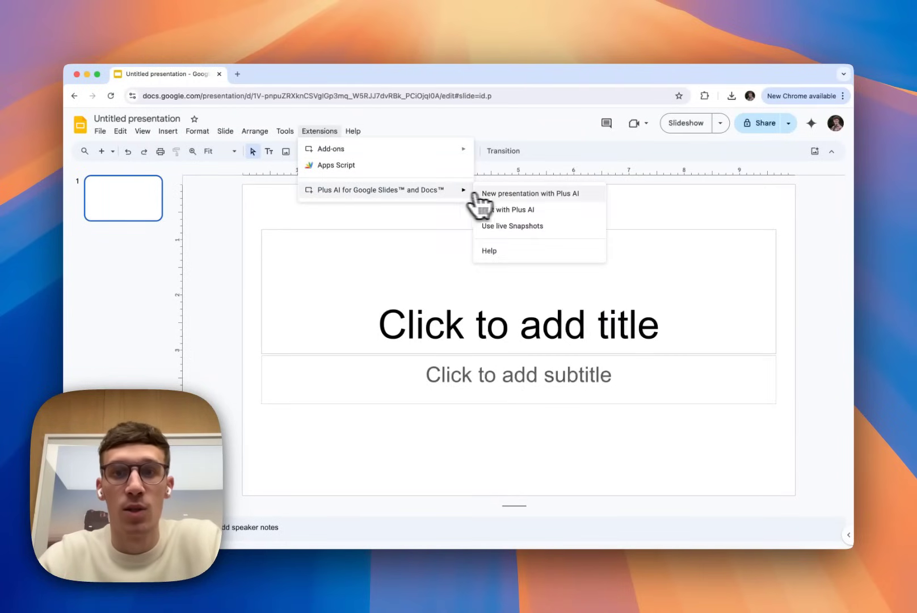
{"action": "left_click", "coordinate": [584, 195]}
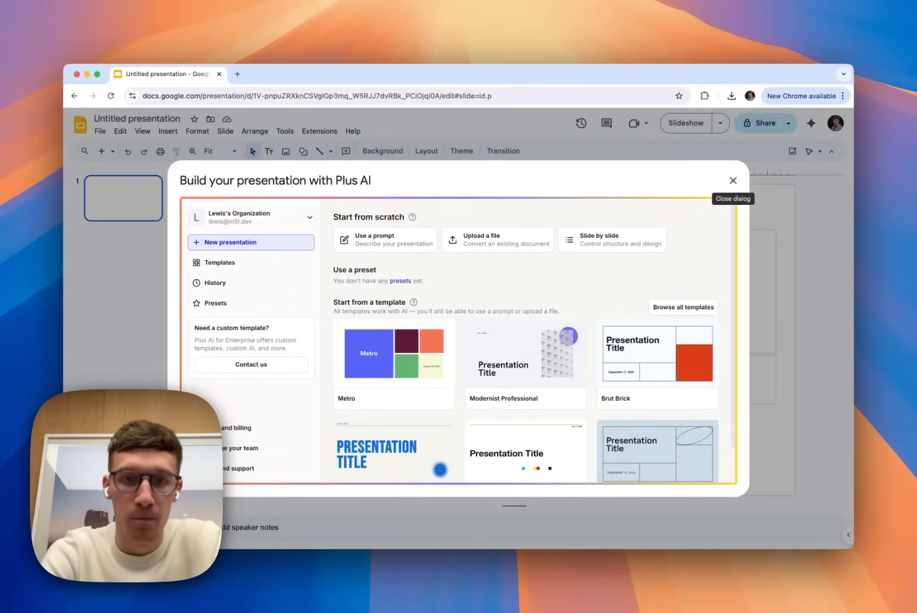
Step: Choose the Indigo template for the Plus AI deck
{"action": "scroll", "coordinate": [431, 409], "scroll_direction": "down", "scroll_amount": 1}
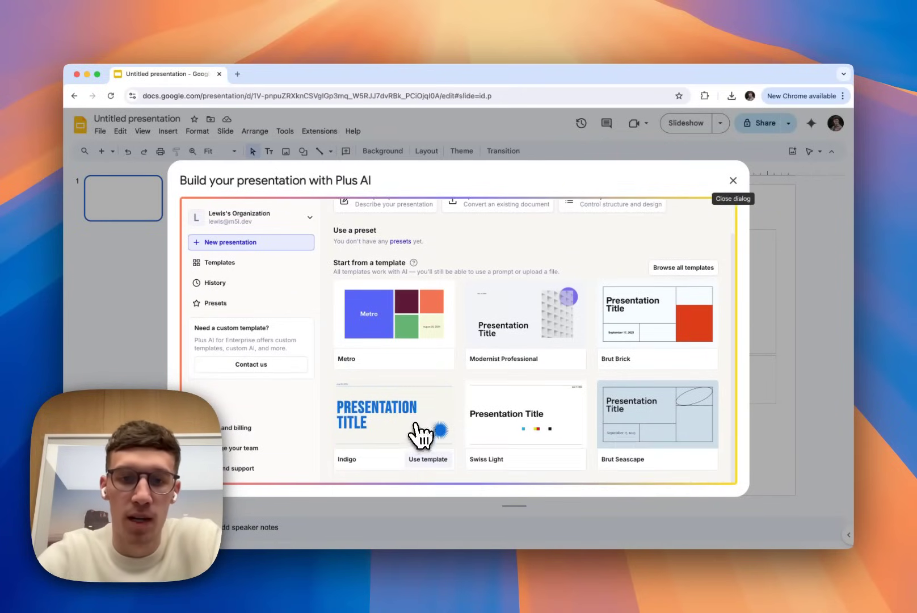
{"action": "left_click", "coordinate": [417, 434]}
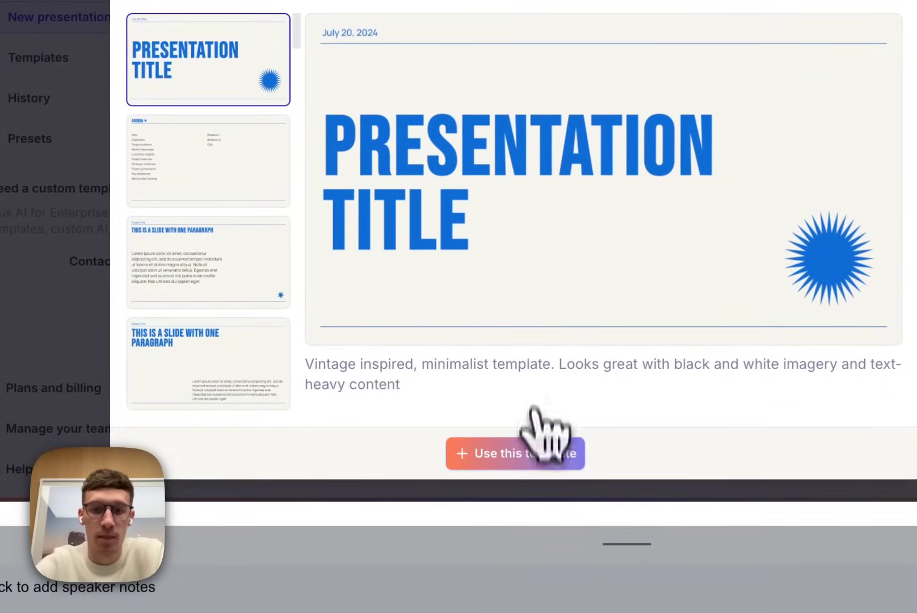
{"action": "left_click", "coordinate": [530, 453]}
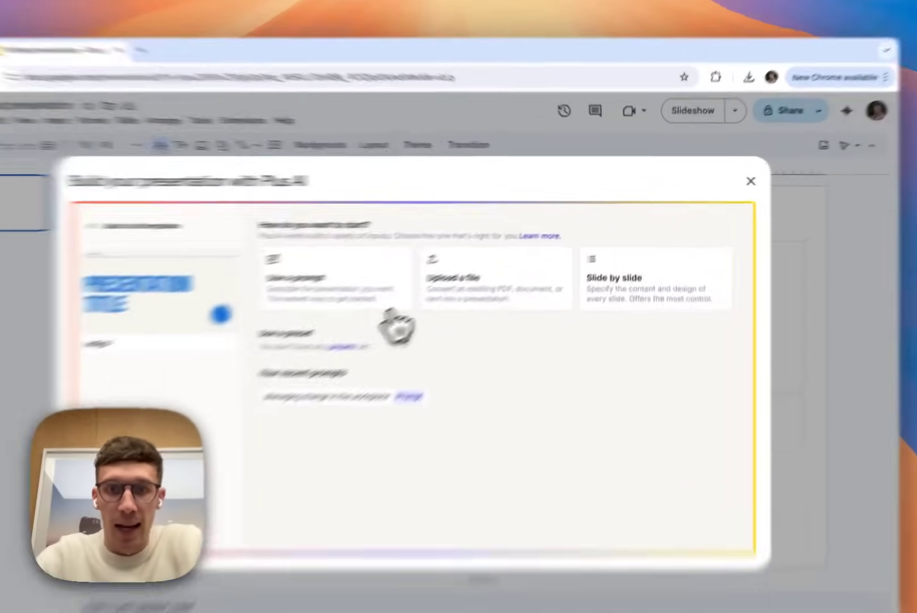
Step: Upload Uber-Q4-23-Earnings-Press-Release.docx as the source and set text handling to Preserve
{"action": "left_click", "coordinate": [483, 287]}
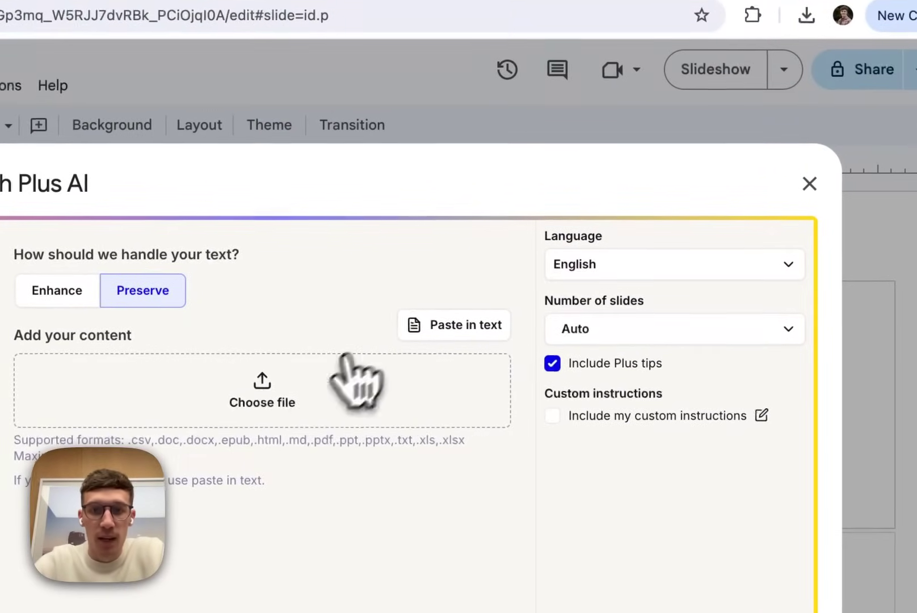
{"action": "left_click", "coordinate": [417, 327]}
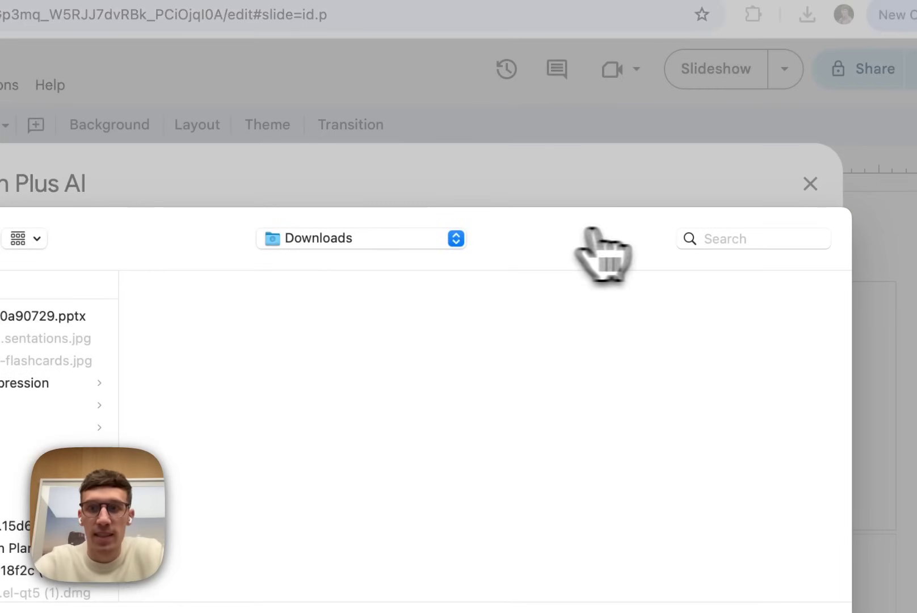
{"action": "left_click", "coordinate": [712, 238]}
{"action": "type", "text": "uber"}
{"action": "key", "text": "Return"}
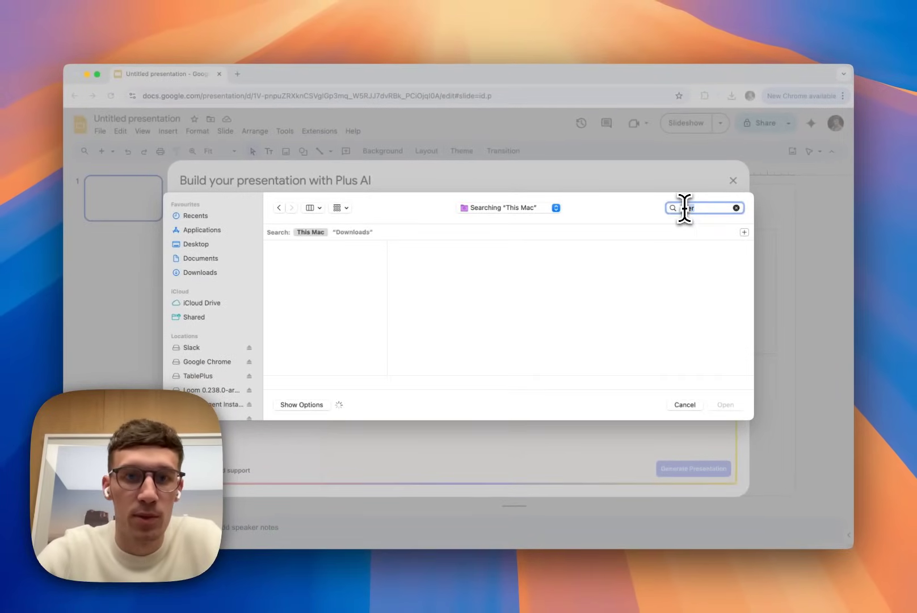
{"action": "left_click", "coordinate": [361, 267]}
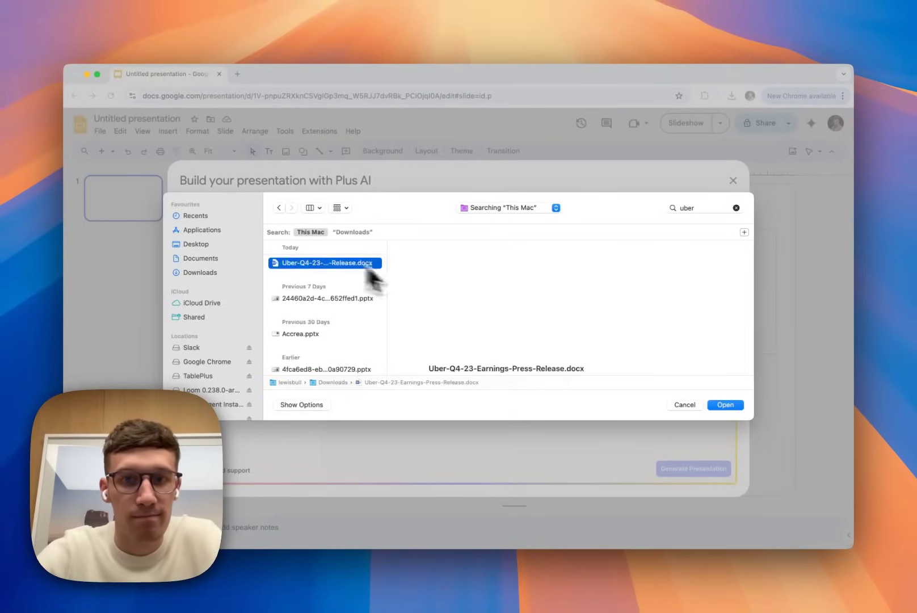
{"action": "left_click", "coordinate": [729, 405]}
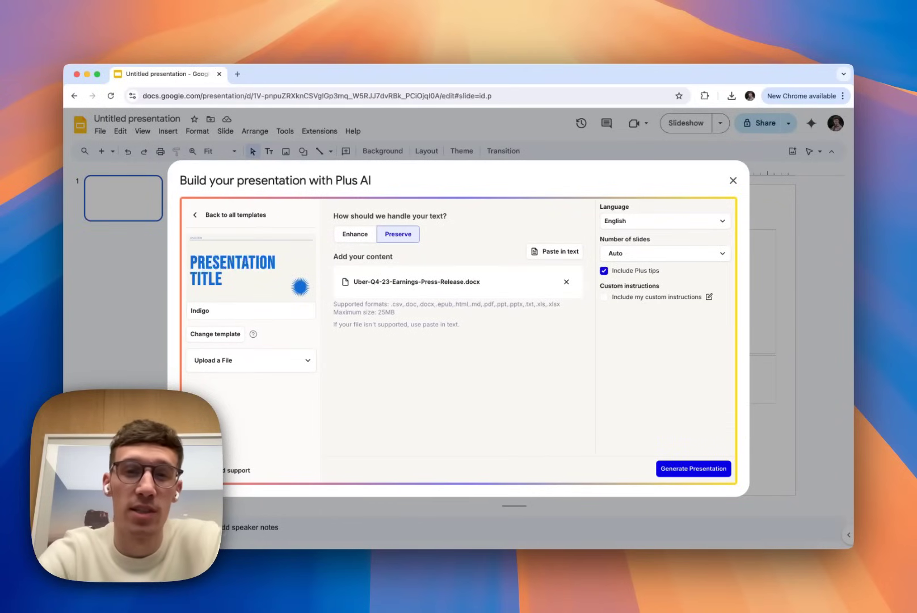
{"action": "left_click", "coordinate": [355, 234]}
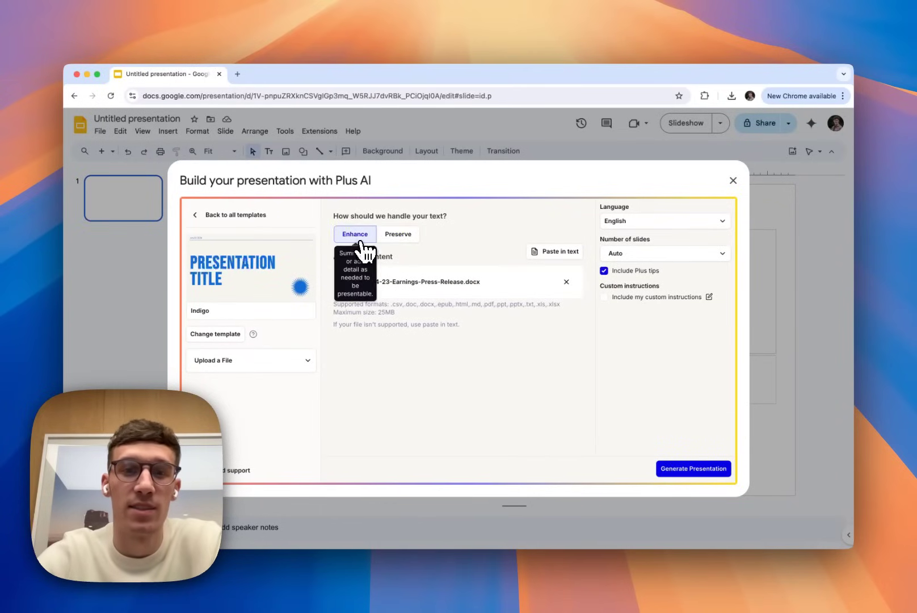
{"action": "left_click", "coordinate": [404, 243]}
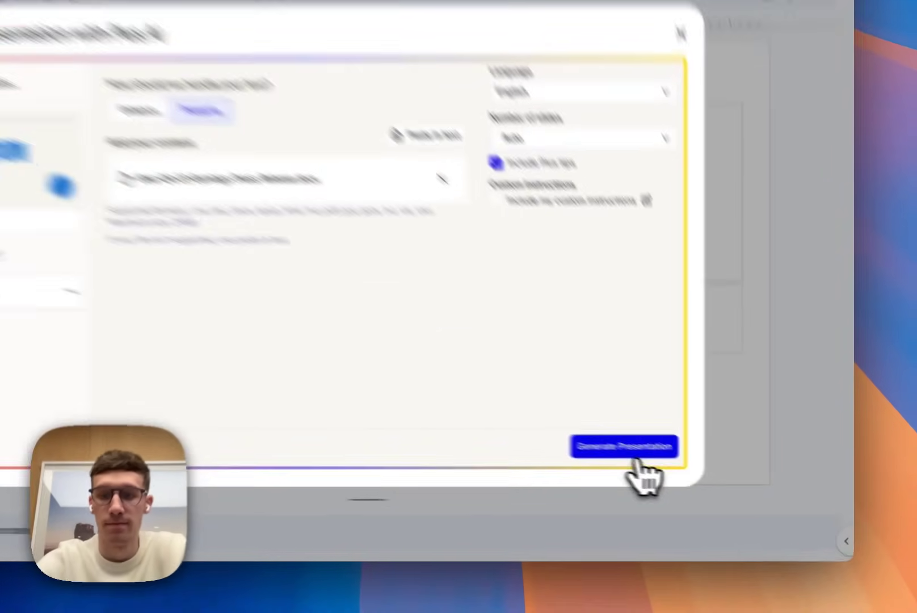
Step: Generate the 15-slide Uber Q4 2023 Earnings Overview deck, scan the grid, and open slide 1
{"action": "left_click", "coordinate": [709, 469]}
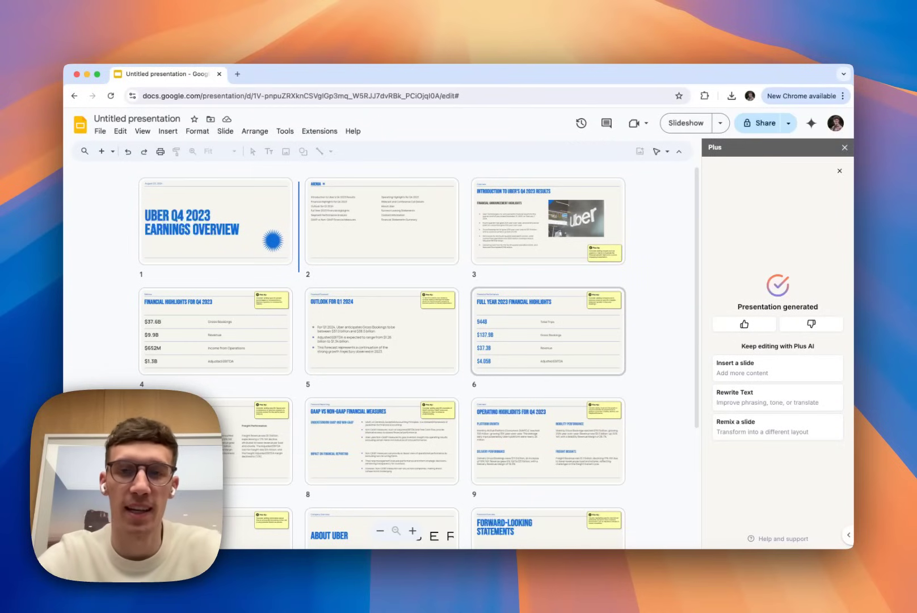
{"action": "scroll", "coordinate": [491, 358], "scroll_direction": "down", "scroll_amount": 5}
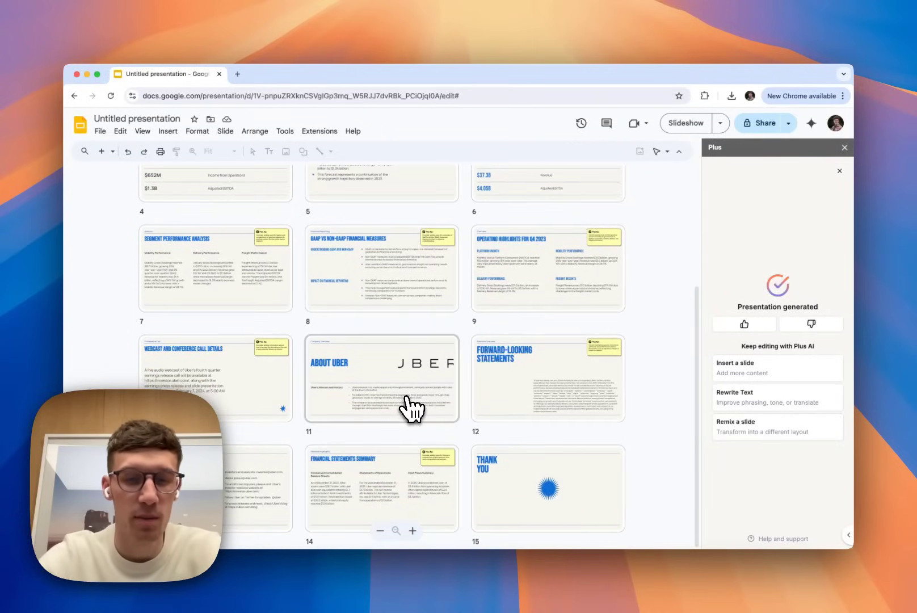
{"action": "scroll", "coordinate": [358, 375], "scroll_direction": "up", "scroll_amount": 5}
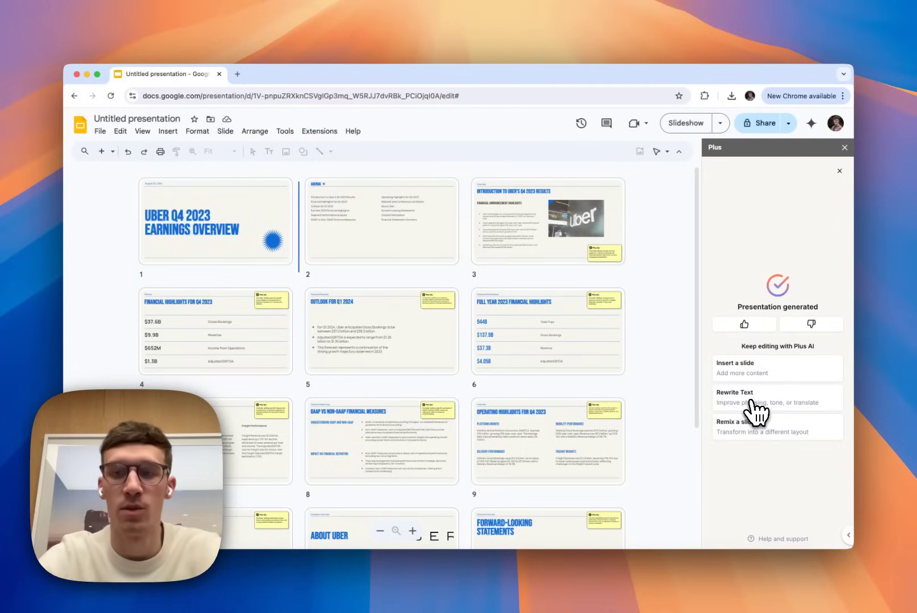
{"action": "left_click", "coordinate": [234, 220]}
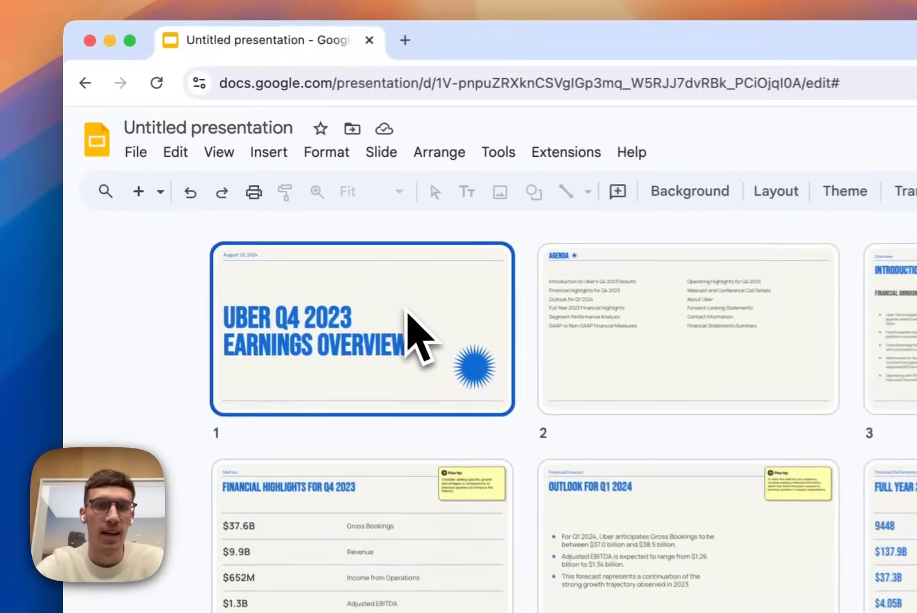
{"action": "double_click", "coordinate": [403, 329]}
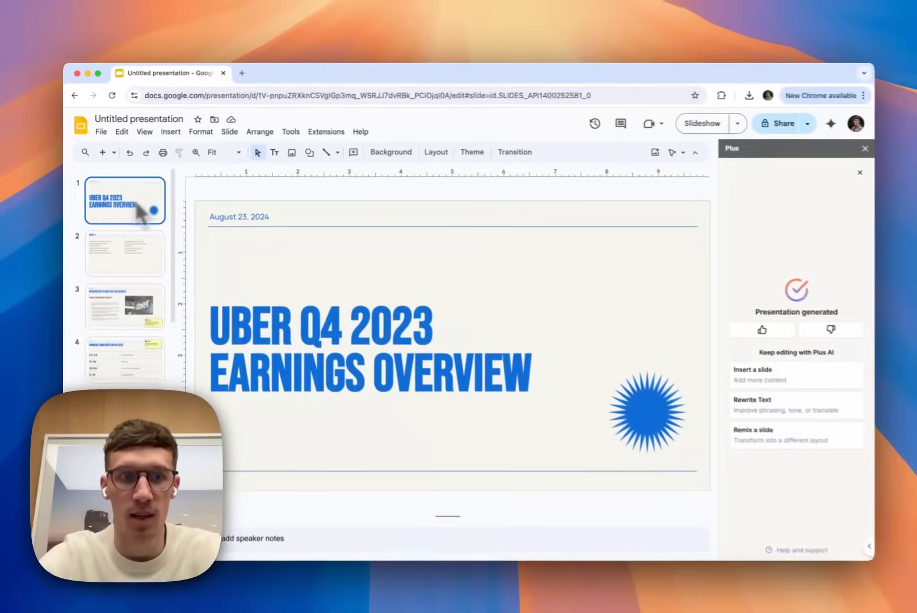
Step: Delete the Plus tip note from slide 3, the introduction slide
{"action": "left_click", "coordinate": [198, 396]}
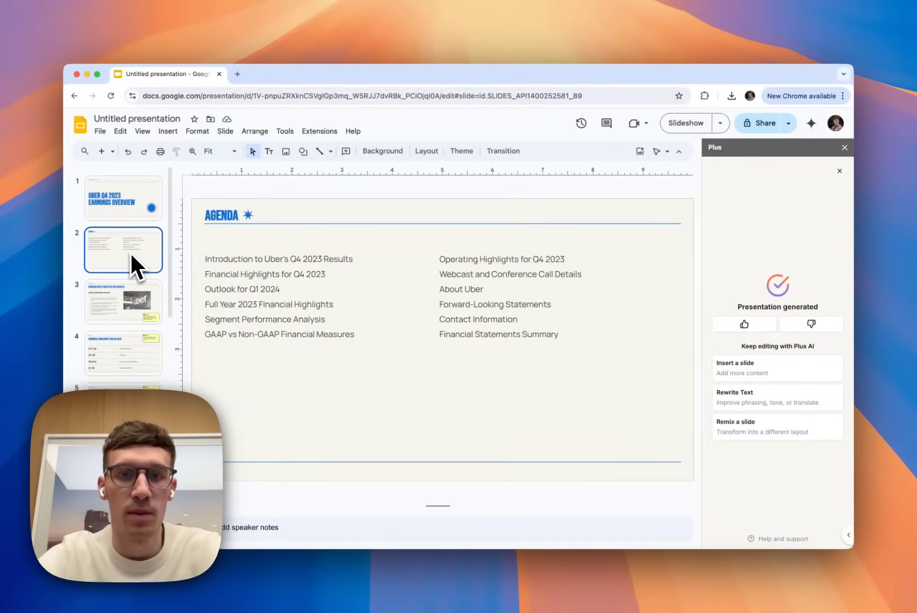
{"action": "key", "text": "Down"}
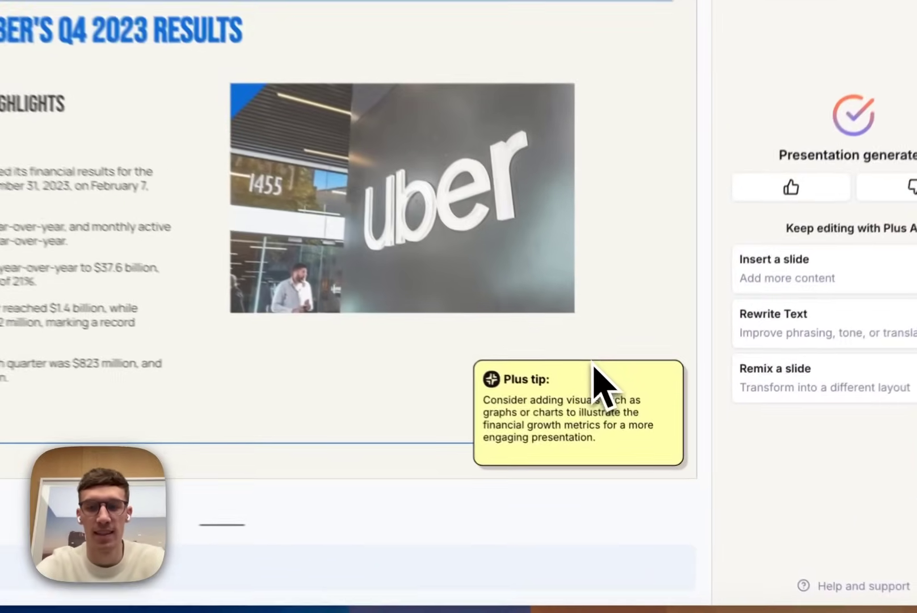
{"action": "left_click", "coordinate": [628, 440]}
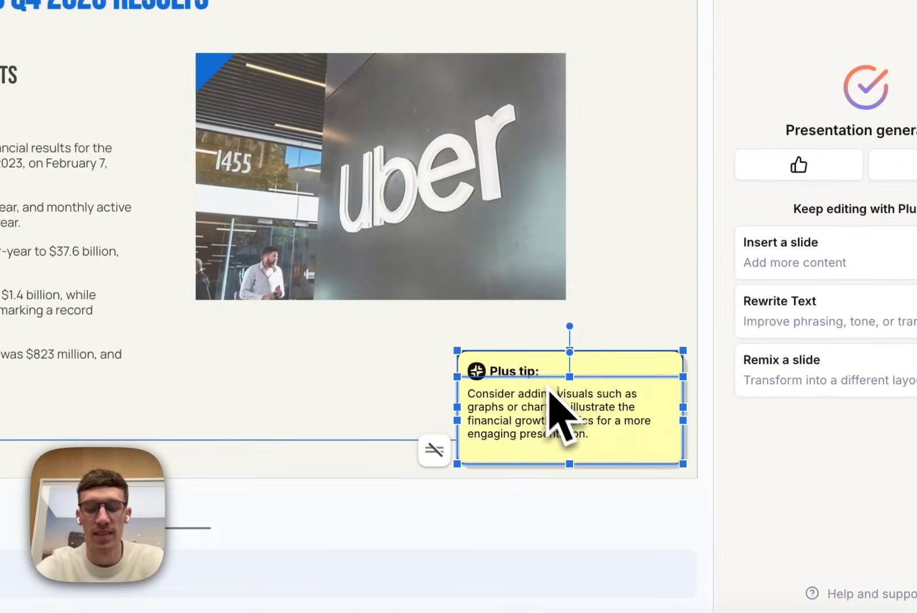
{"action": "left_click", "coordinate": [546, 355]}
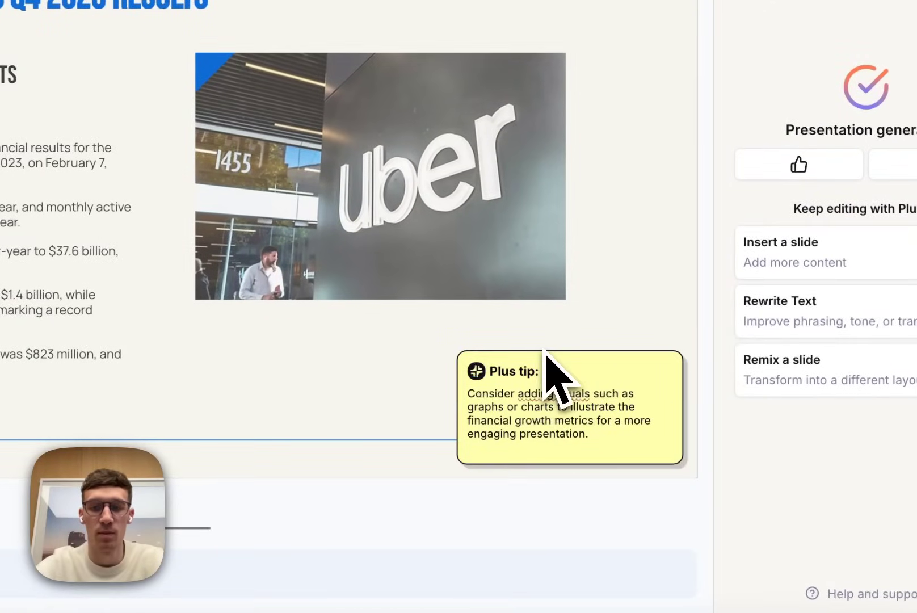
{"action": "key", "text": "Escape"}
{"action": "key", "text": "Delete"}
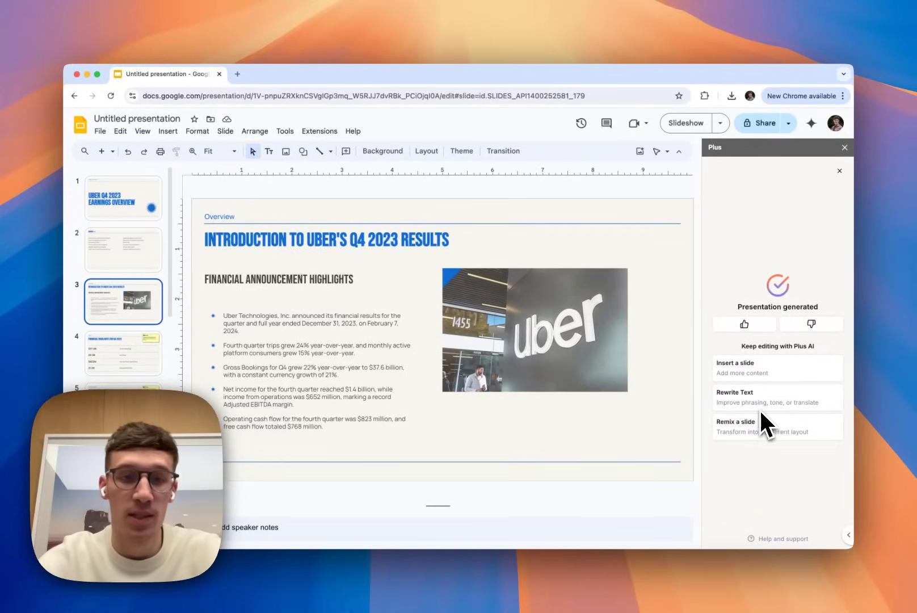
Step: Browse the Contact Information and Webcast slides, return to the title slide, and close the Plus panel
{"action": "scroll", "coordinate": [140, 348], "scroll_direction": "down", "scroll_amount": 3}
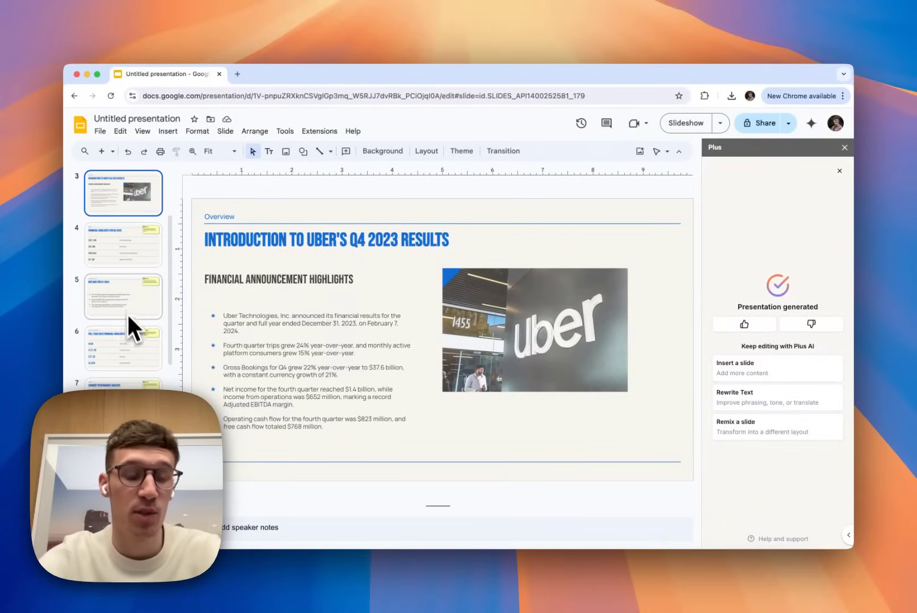
{"action": "scroll", "coordinate": [126, 316], "scroll_direction": "up", "scroll_amount": 4}
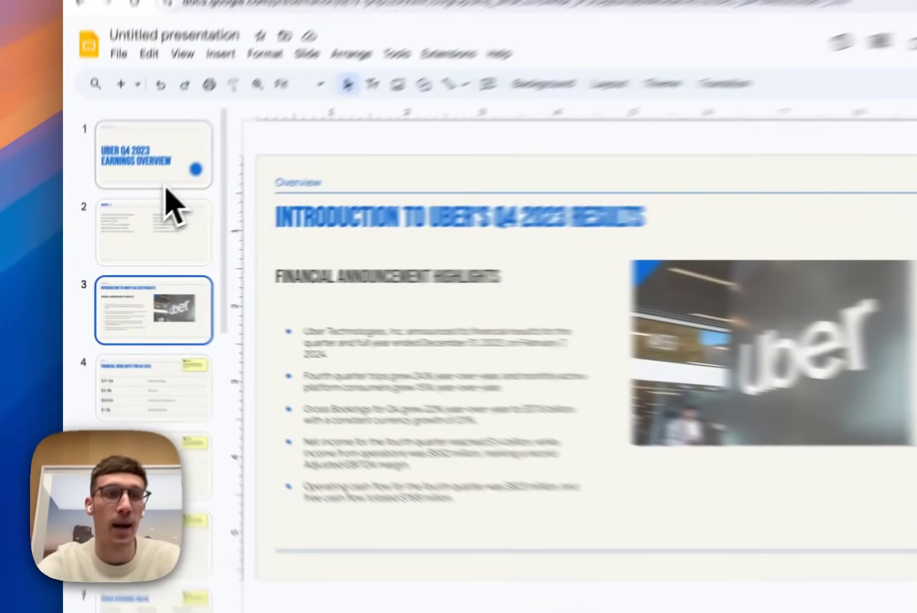
{"action": "left_click", "coordinate": [166, 186]}
{"action": "scroll", "coordinate": [196, 349], "scroll_direction": "down", "scroll_amount": 10}
{"action": "left_click", "coordinate": [172, 481]}
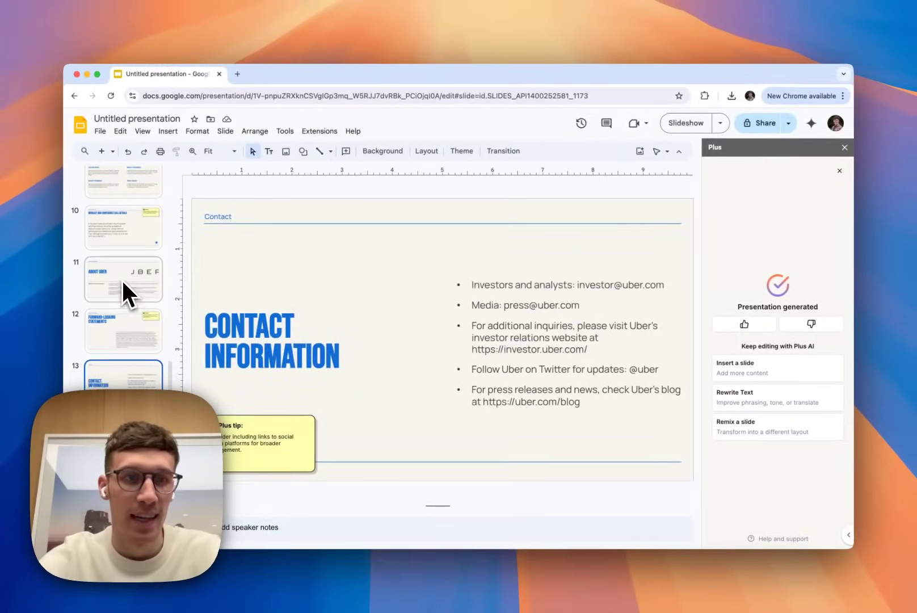
{"action": "scroll", "coordinate": [121, 277], "scroll_direction": "up", "scroll_amount": 2}
{"action": "left_click", "coordinate": [108, 316]}
{"action": "scroll", "coordinate": [135, 279], "scroll_direction": "up", "scroll_amount": 3}
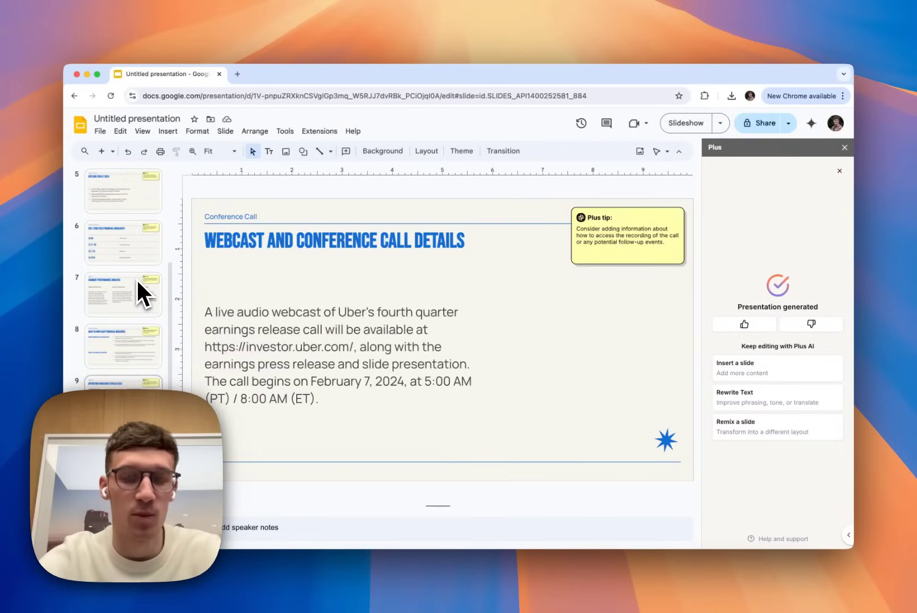
{"action": "scroll", "coordinate": [136, 278], "scroll_direction": "up", "scroll_amount": 4}
{"action": "left_click", "coordinate": [132, 207]}
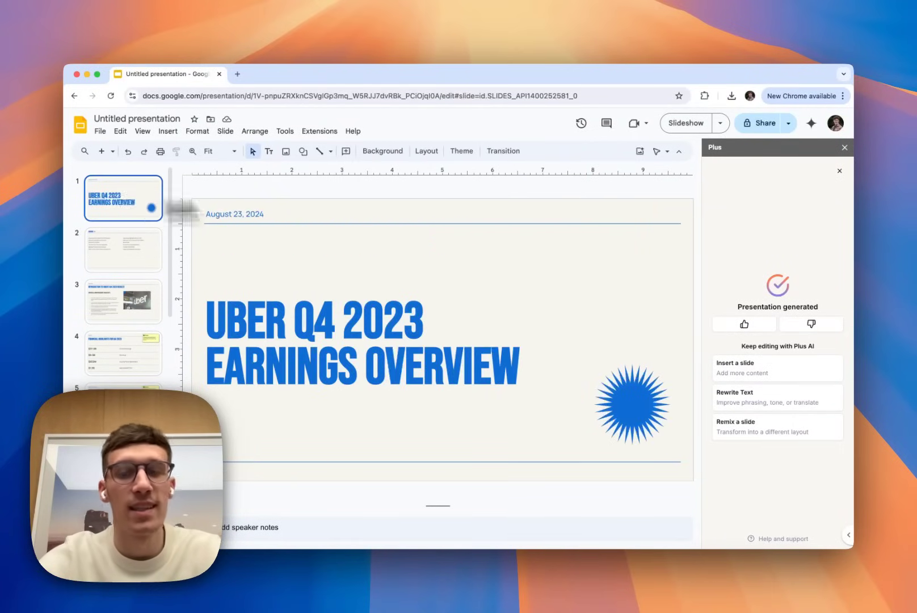
{"action": "left_click", "coordinate": [845, 147]}
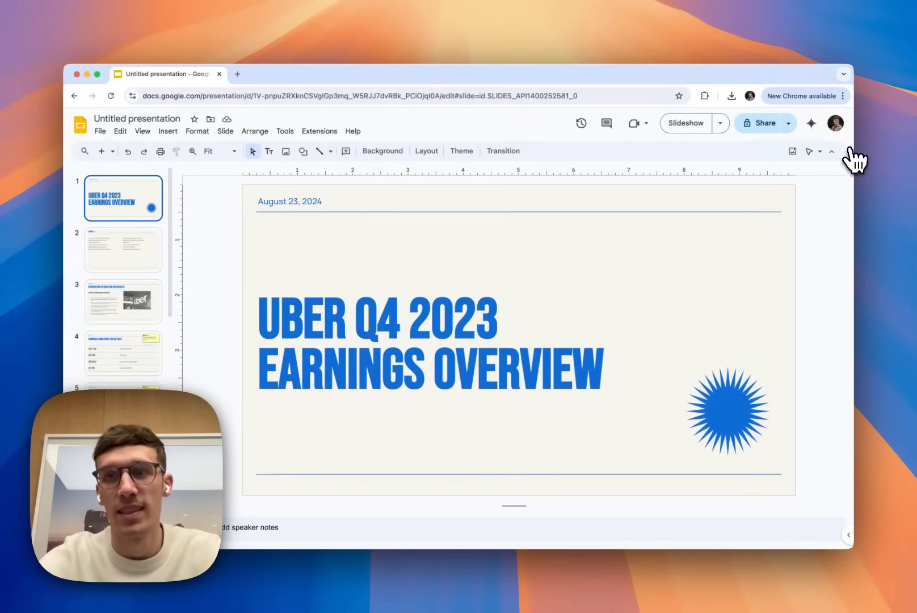